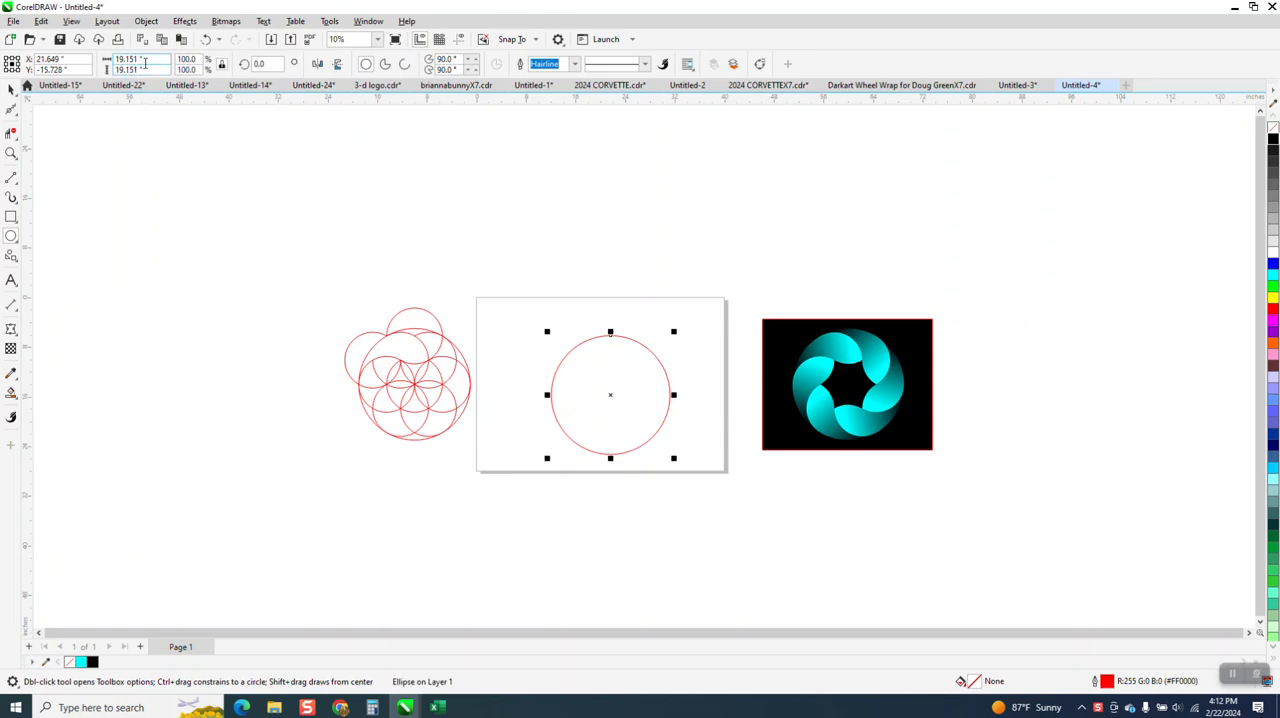
Resize the circle to 18 inches in diameter and centre it on the page
left_click(130, 58)
type("18")
key("Return")
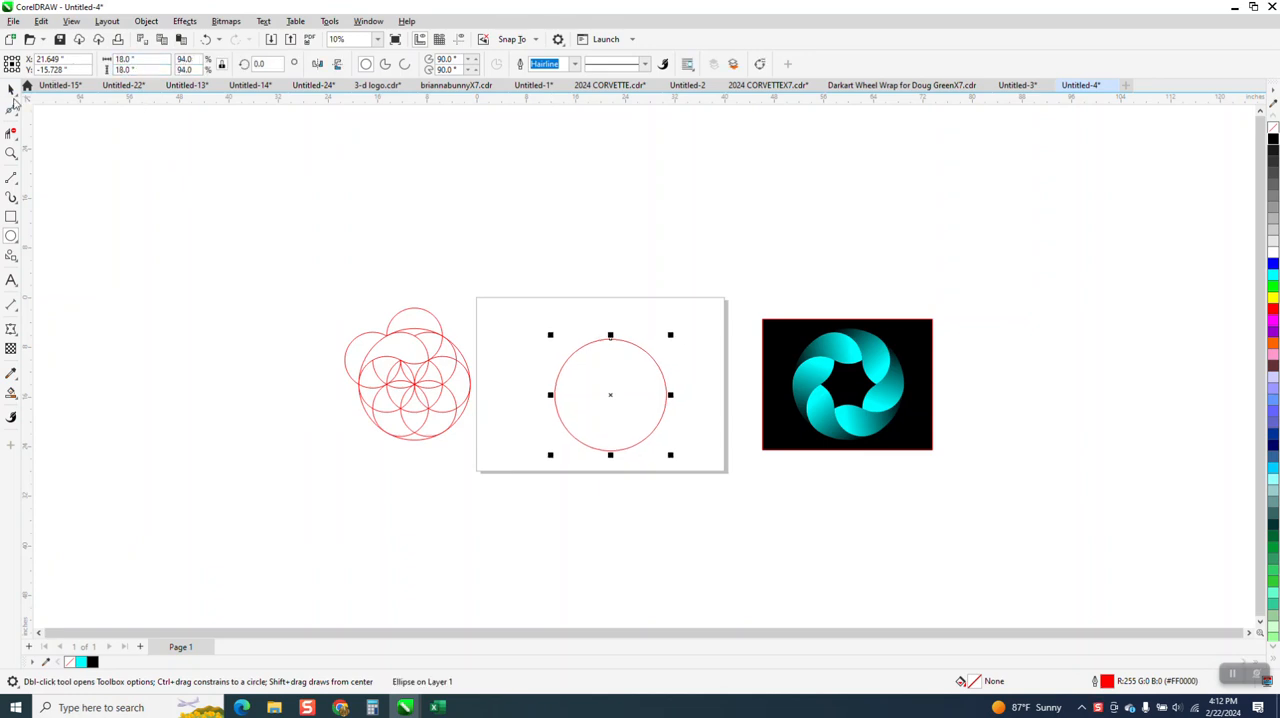
key("p")
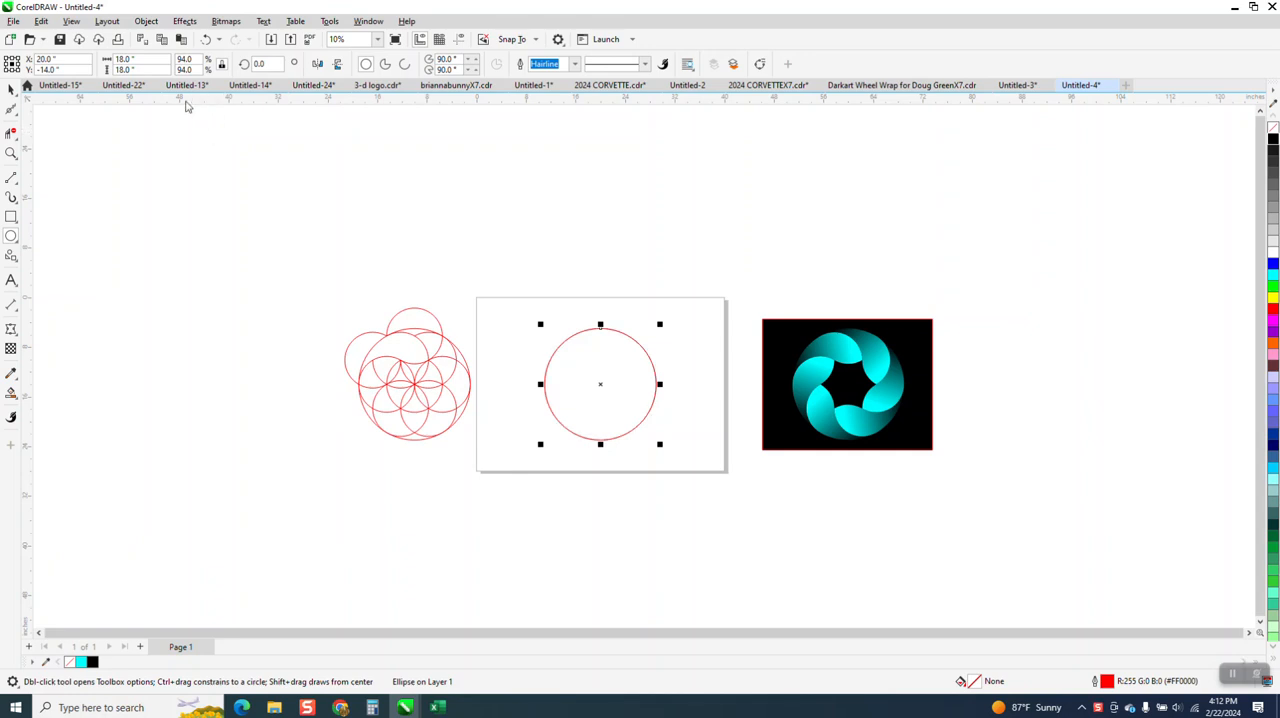
Create a concentric copy of the circle at 9 inches in diameter
left_click(149, 60)
type("9")
key("Return")
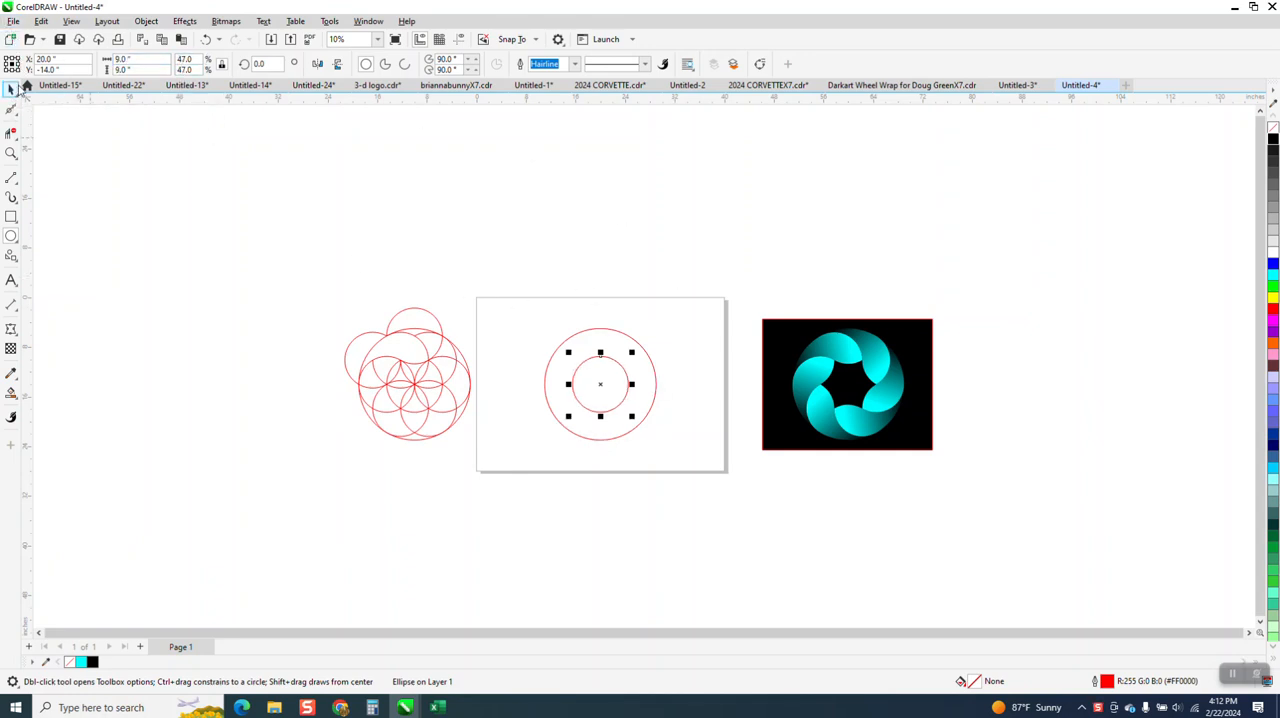
Align the 9-inch circle with the left edge of the 18-inch circle
left_click(11, 90)
left_click_drag(455, 253, 547, 366)
left_click_drag(674, 473, 672, 474)
key("l")
left_click(636, 306)
left_click(594, 366)
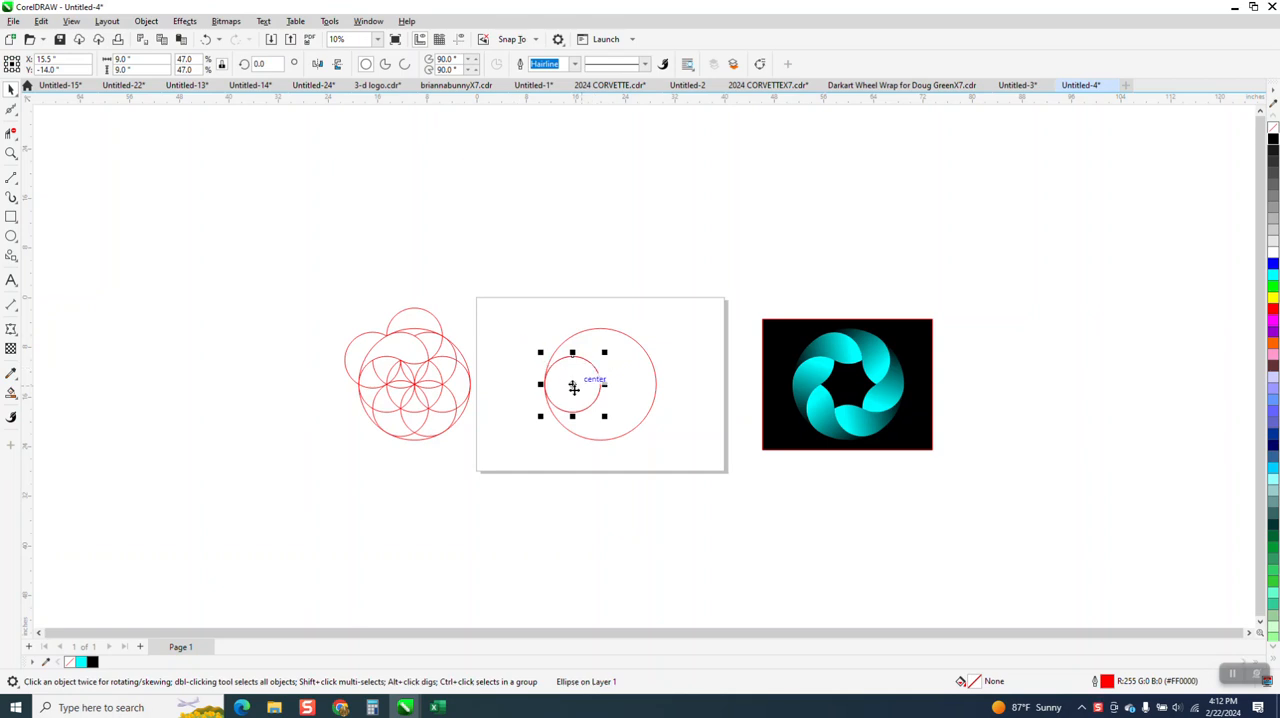
Duplicate the small circle in 60° rotations about the large circle's centre to form a ring of six
left_click(576, 384)
left_click_drag(274, 64, 141, 100)
type("60")
key("Return")
key("ctrl+r")
key("ctrl+r")
key("ctrl+r")
key("ctrl+r")
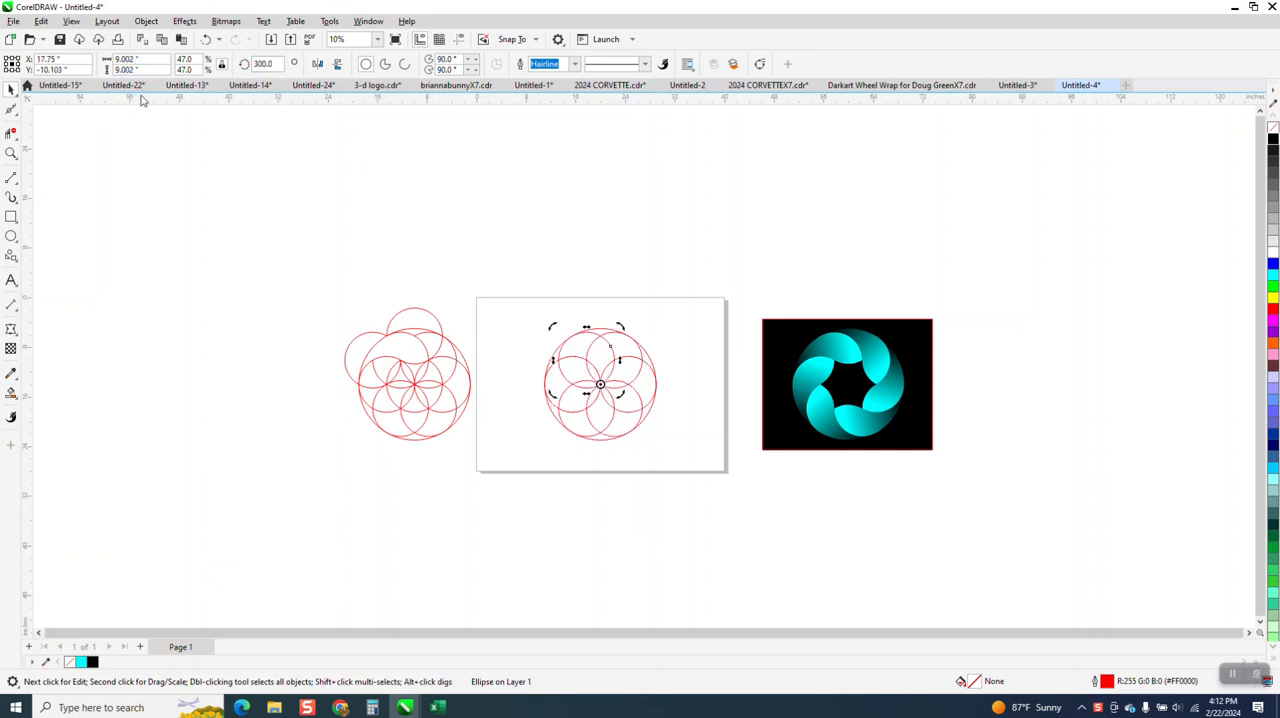
left_click(574, 229)
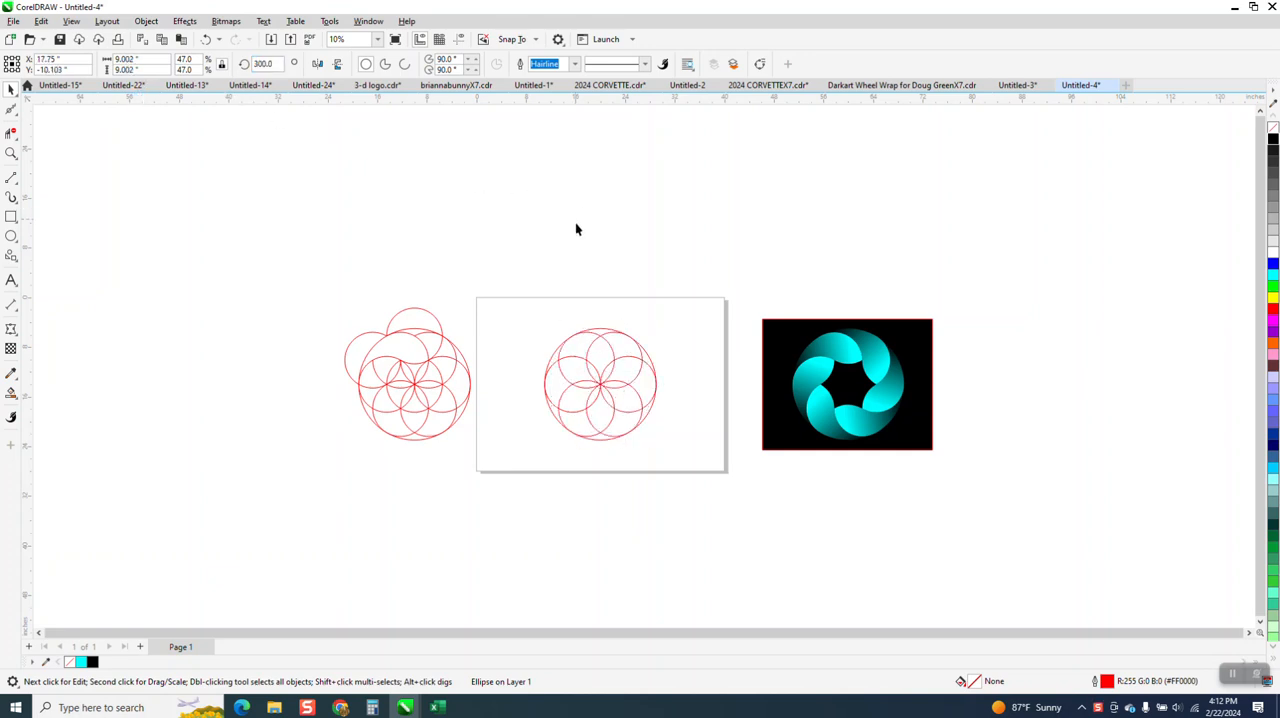
Centre a copy of one small circle on the page, and place another copy directly above it on the ring's upper intersection
left_click(642, 406)
left_click(646, 404)
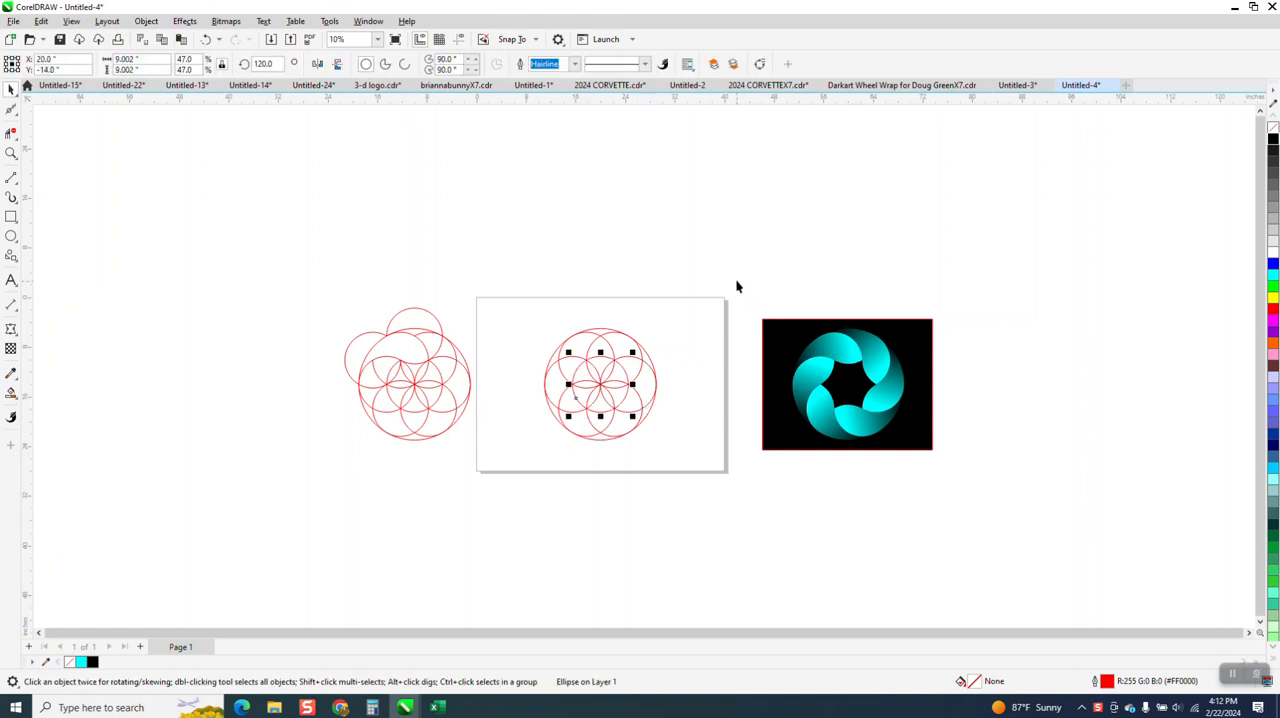
left_click(11, 153)
left_click_drag(523, 311, 815, 523)
left_click(11, 90)
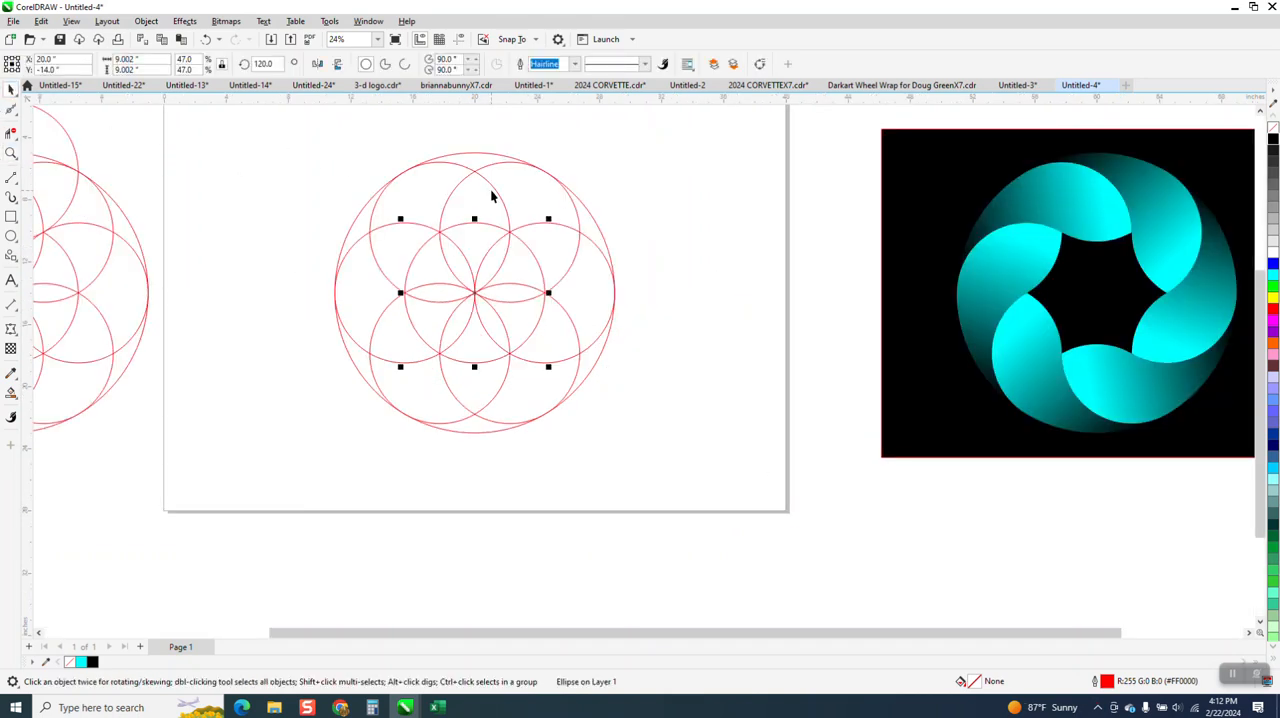
left_click_drag(476, 292, 472, 174)
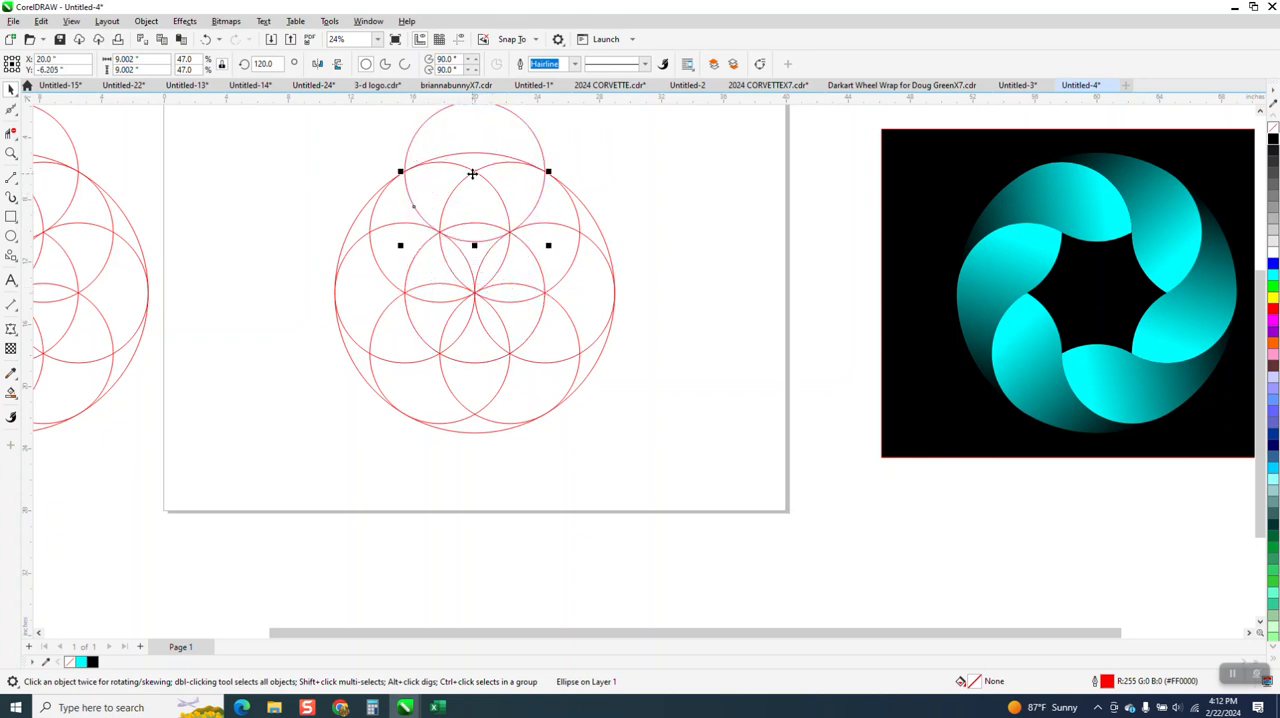
scroll(472, 174, "down", 1)
key("ctrl+r")
key("XF86Calculator")
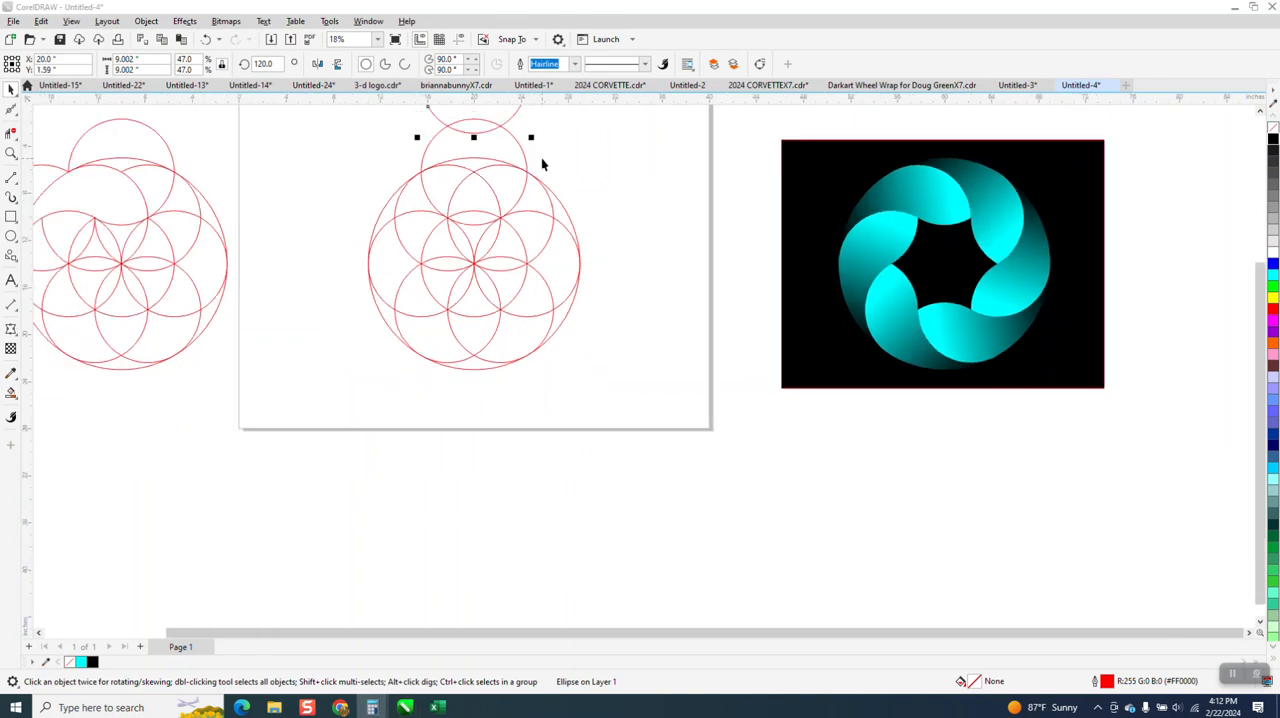
left_click(1219, 158)
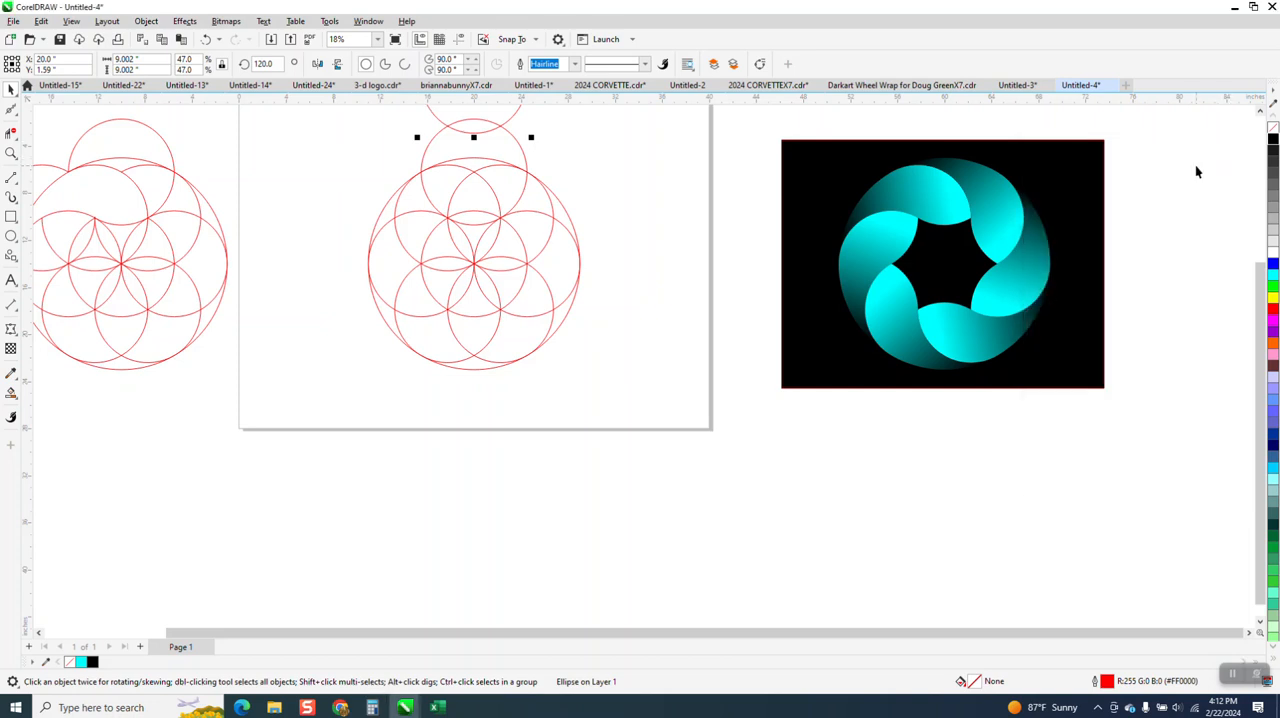
key("Delete")
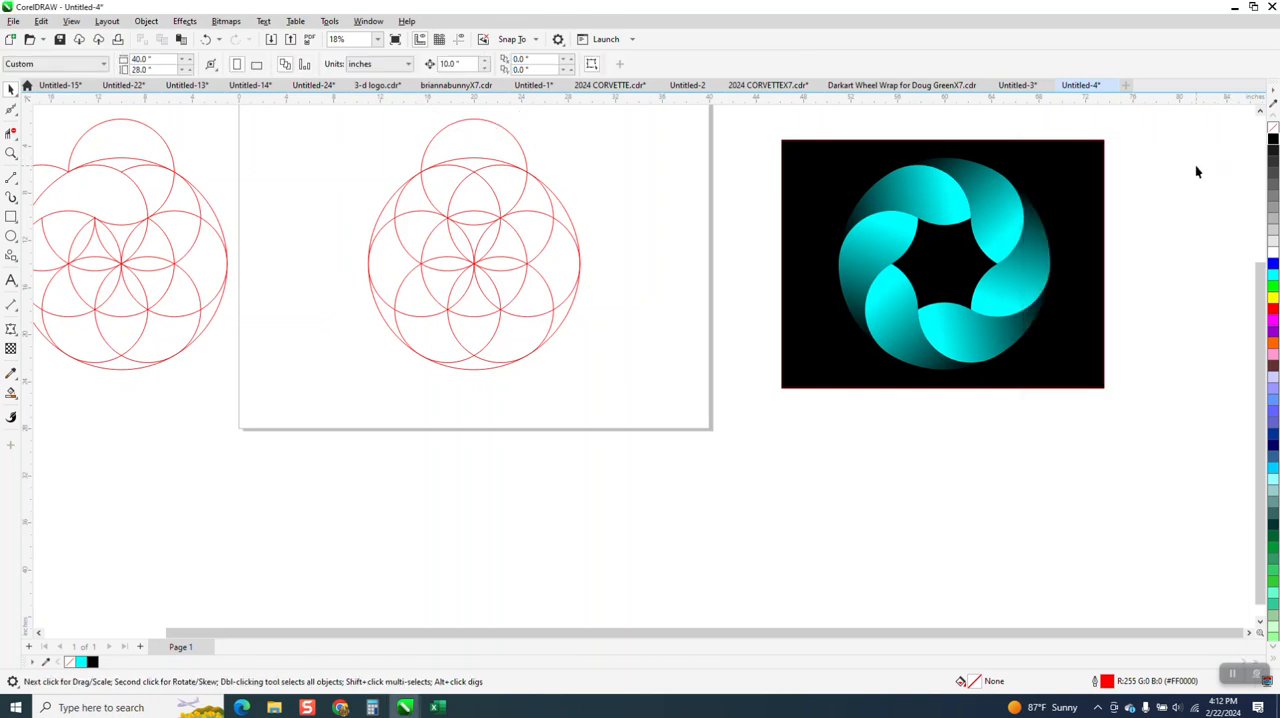
Rotate a copy of the topmost circle counterclockwise about the large circle's centre to the adjacent upper-left intersection
left_click(518, 146)
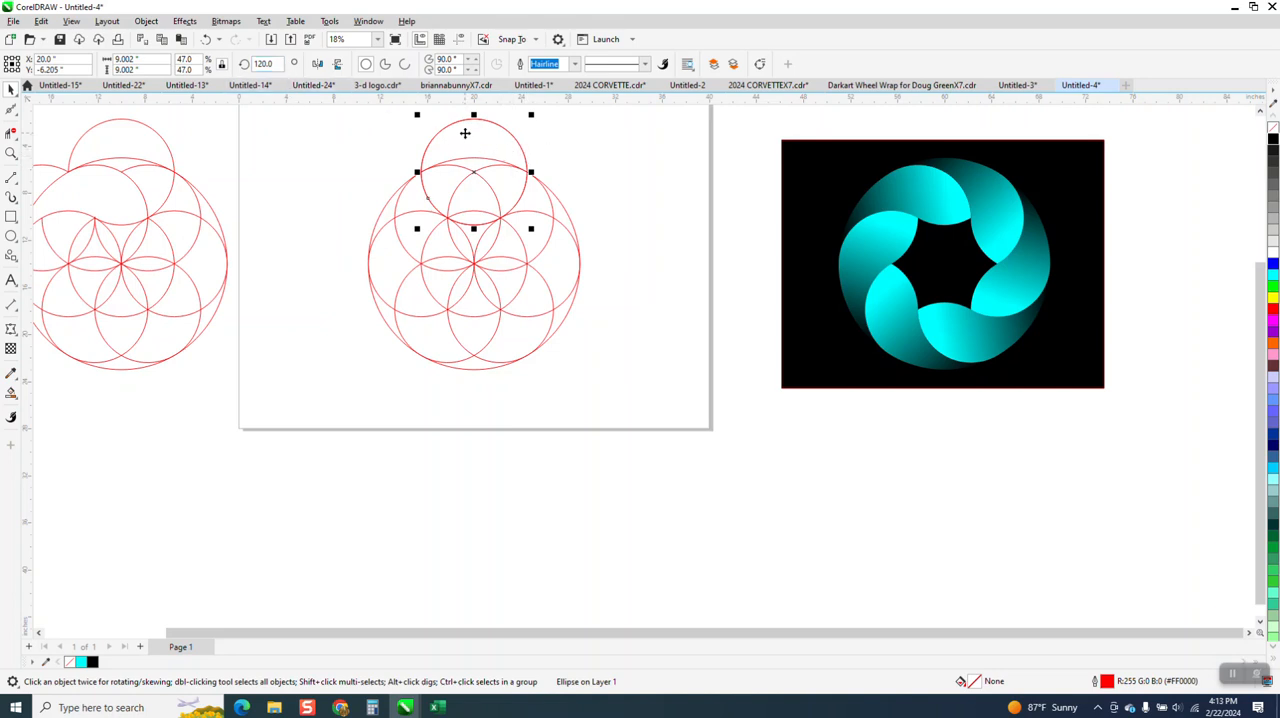
left_click(495, 163)
left_click_drag(531, 113, 383, 151)
left_click_drag(281, 65, 201, 66)
type("180")
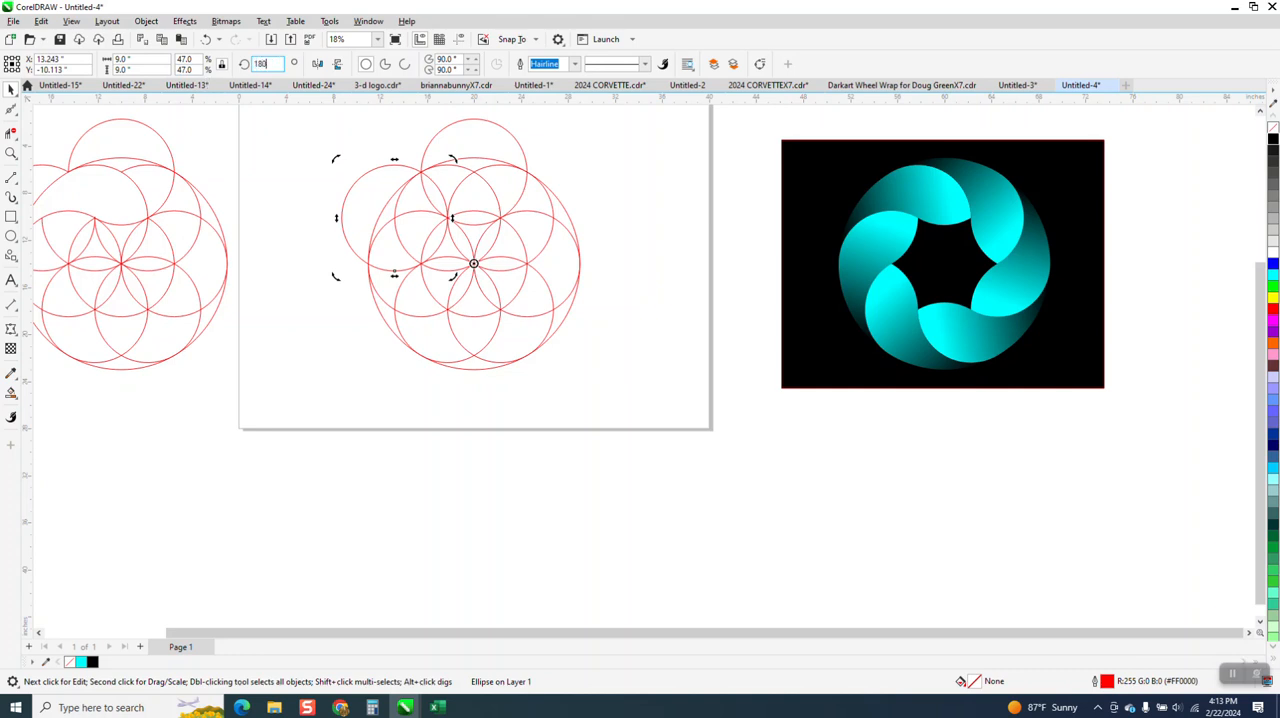
key("Return")
Delete the arcs crossing the upper-left petal area with Virtual Segment Delete, leaving one open curved petal outline
left_click(11, 153)
left_click_drag(297, 151, 745, 405)
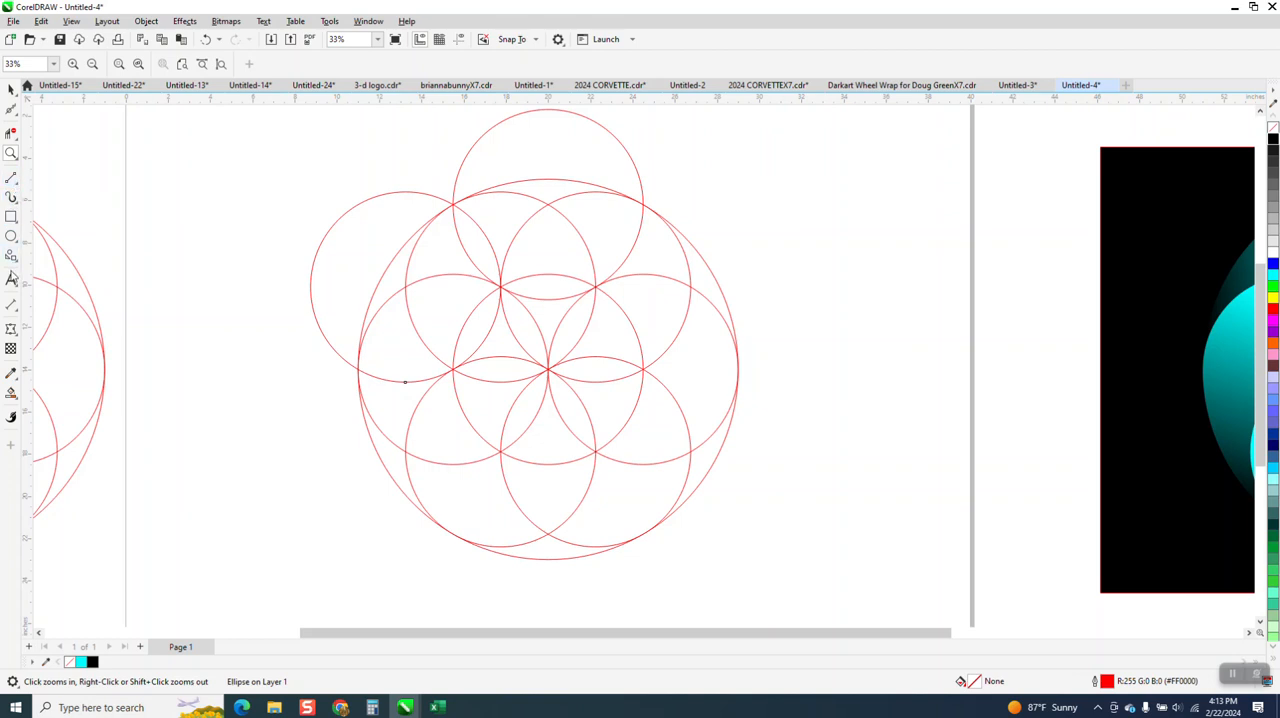
left_click(11, 132)
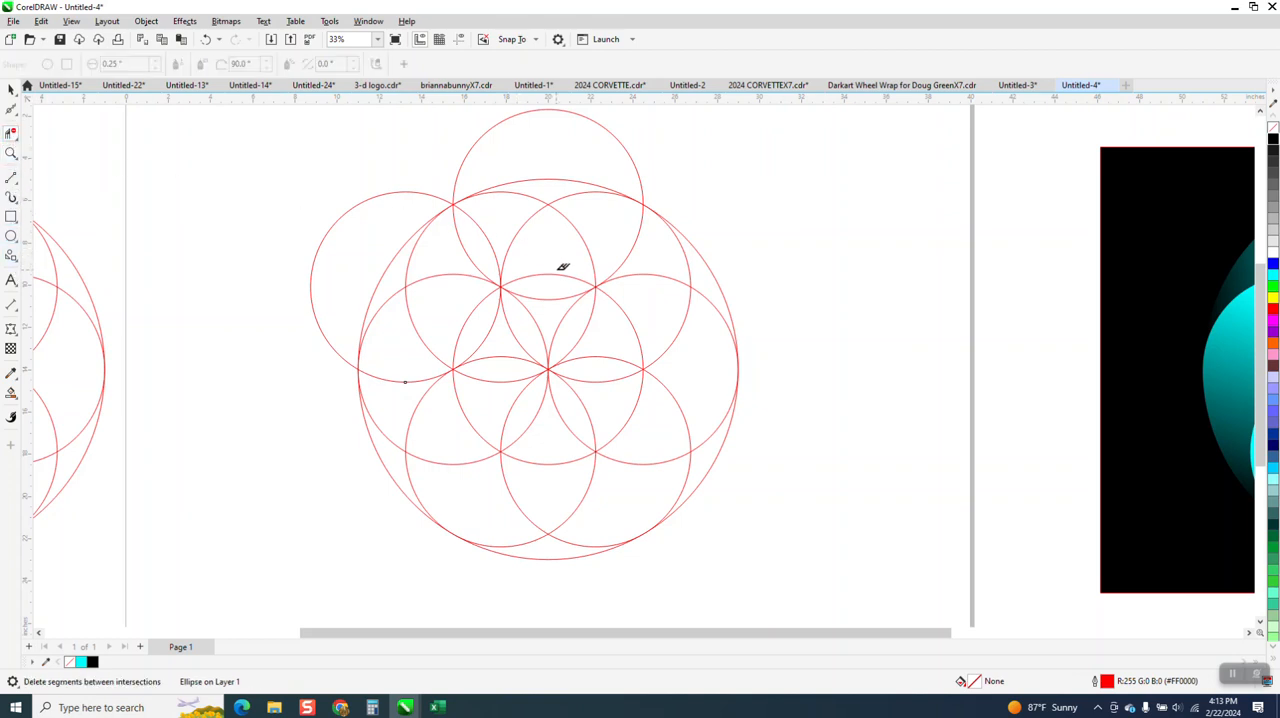
left_click(483, 239)
left_click(415, 260)
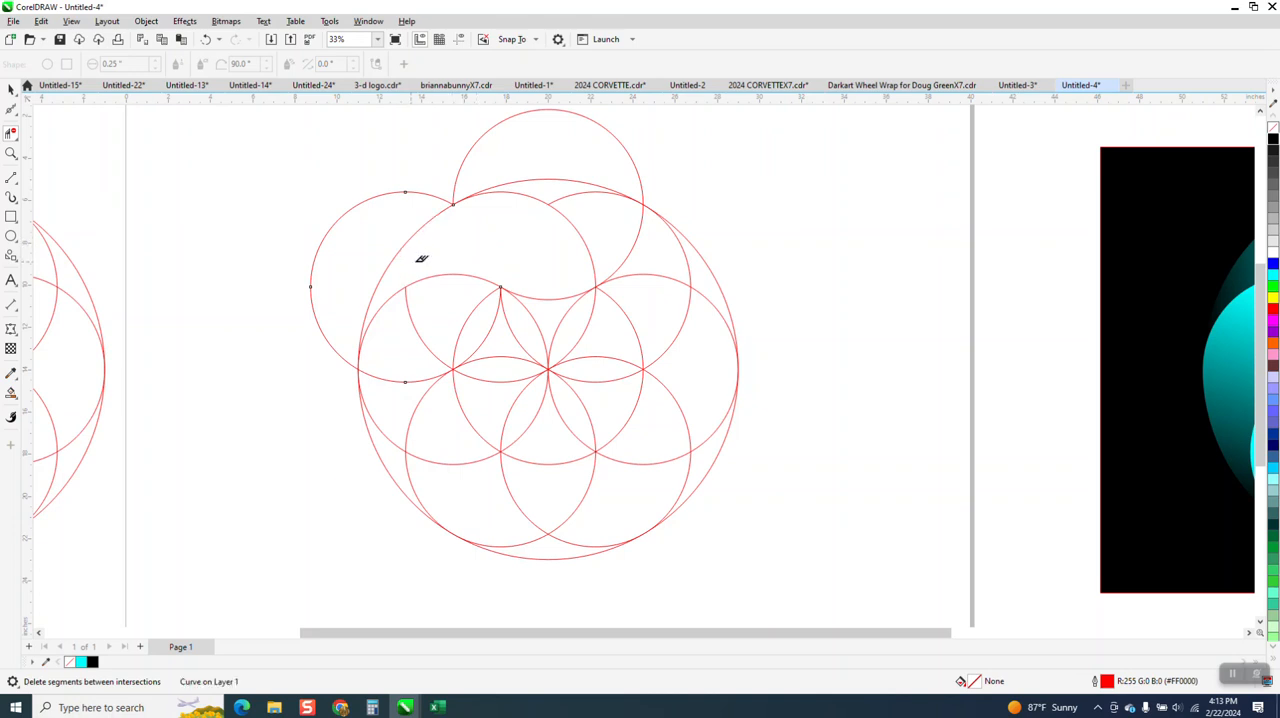
Select all the circles and curves of the trimmed figure on the page and group them
scroll(512, 270, "down", 2)
left_click(11, 89)
left_click(449, 216)
left_click_drag(701, 508, 716, 503)
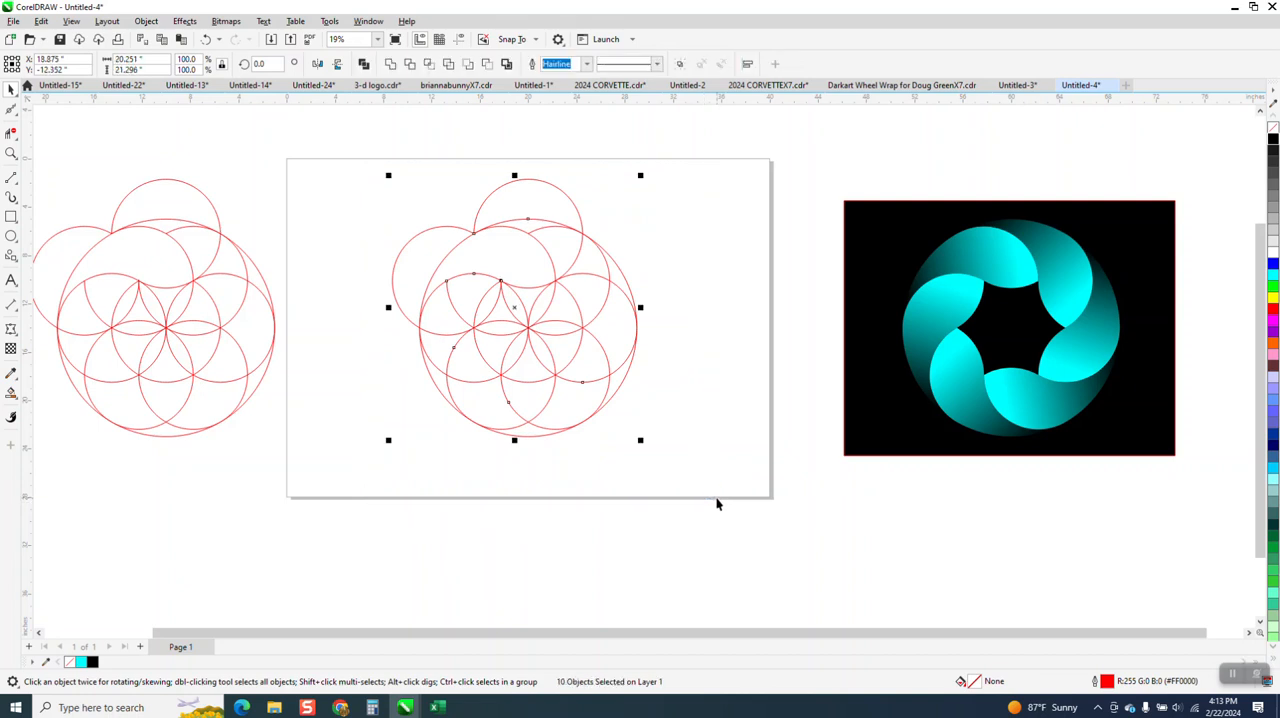
key("ctrl+g")
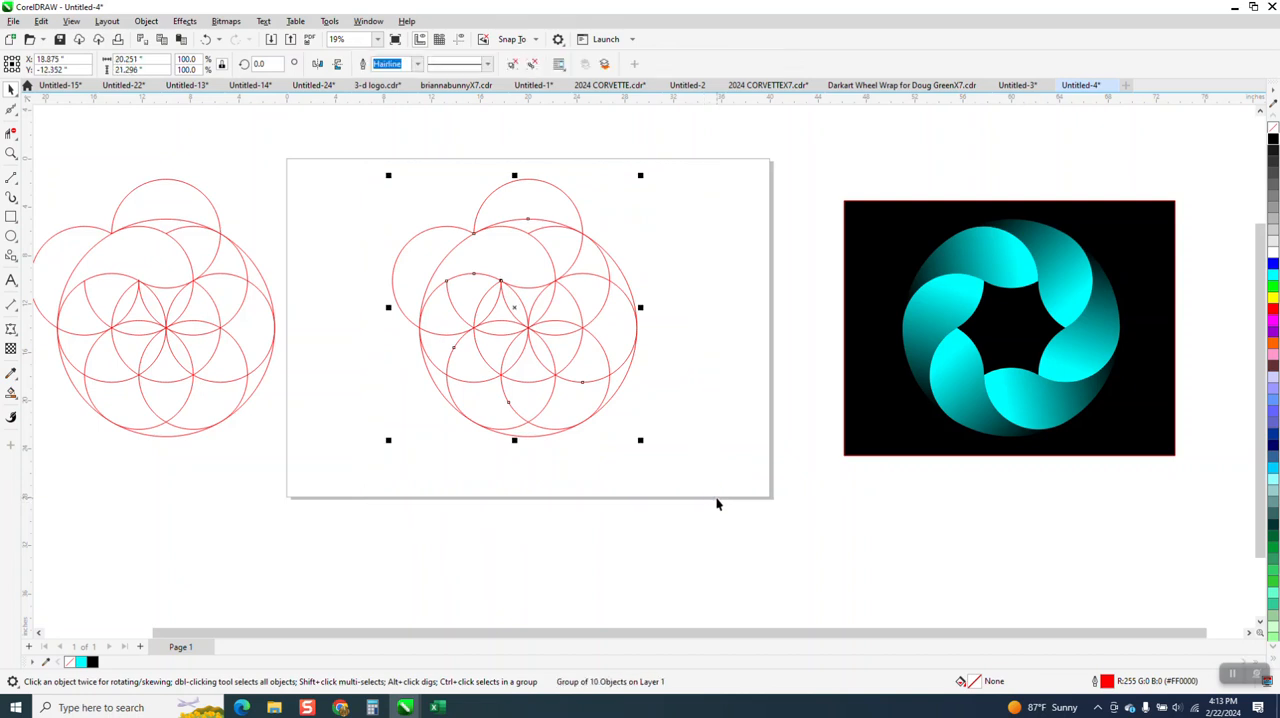
Smart Fill the curved petal region with cyan and no outline, and move the new shape 20 inches down
left_click(11, 393)
left_click(507, 256)
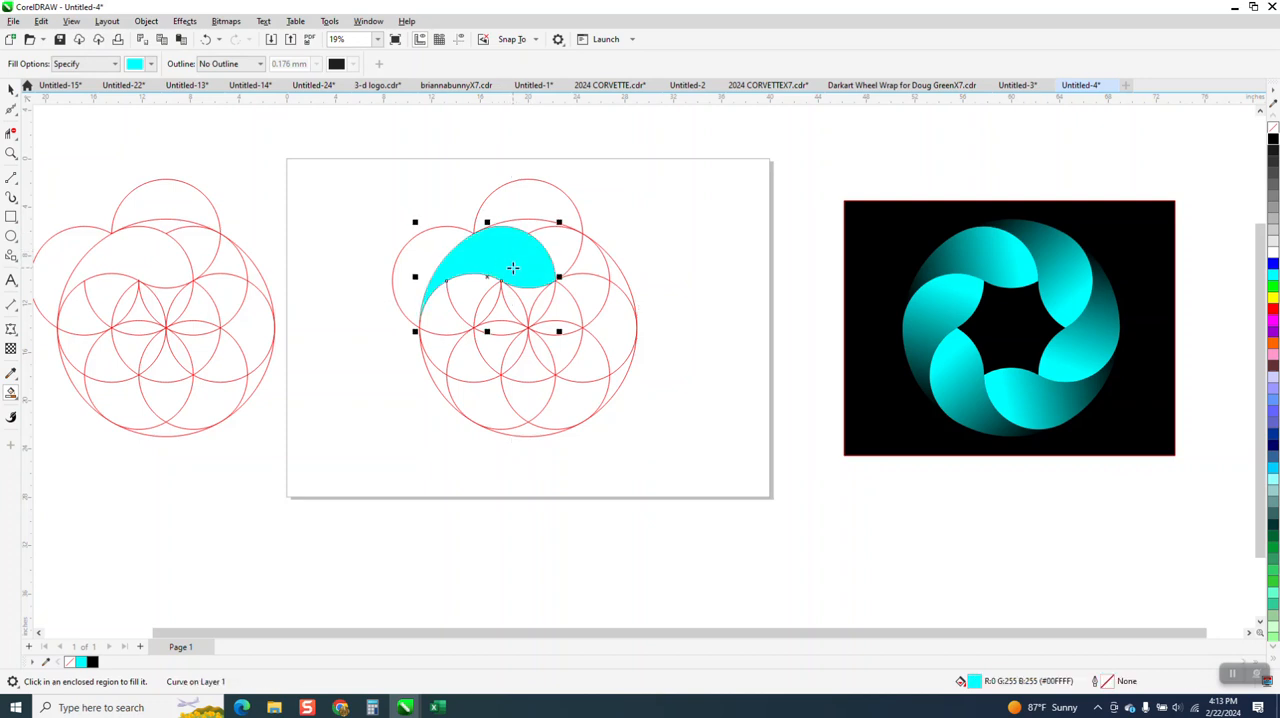
key("Down")
key("Down")
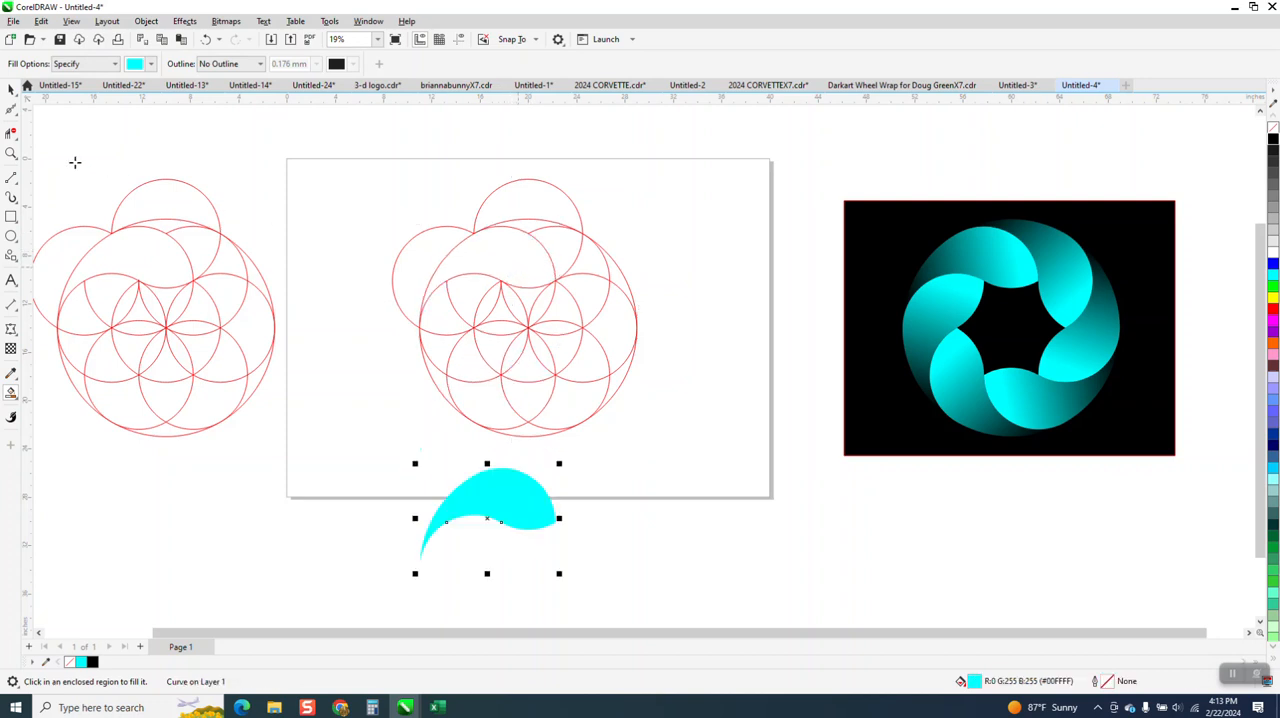
Move the grouped red line figure 20 inches up, clear of the working area
left_click(11, 89)
left_click_drag(356, 162, 612, 364)
left_click_drag(766, 478, 768, 480)
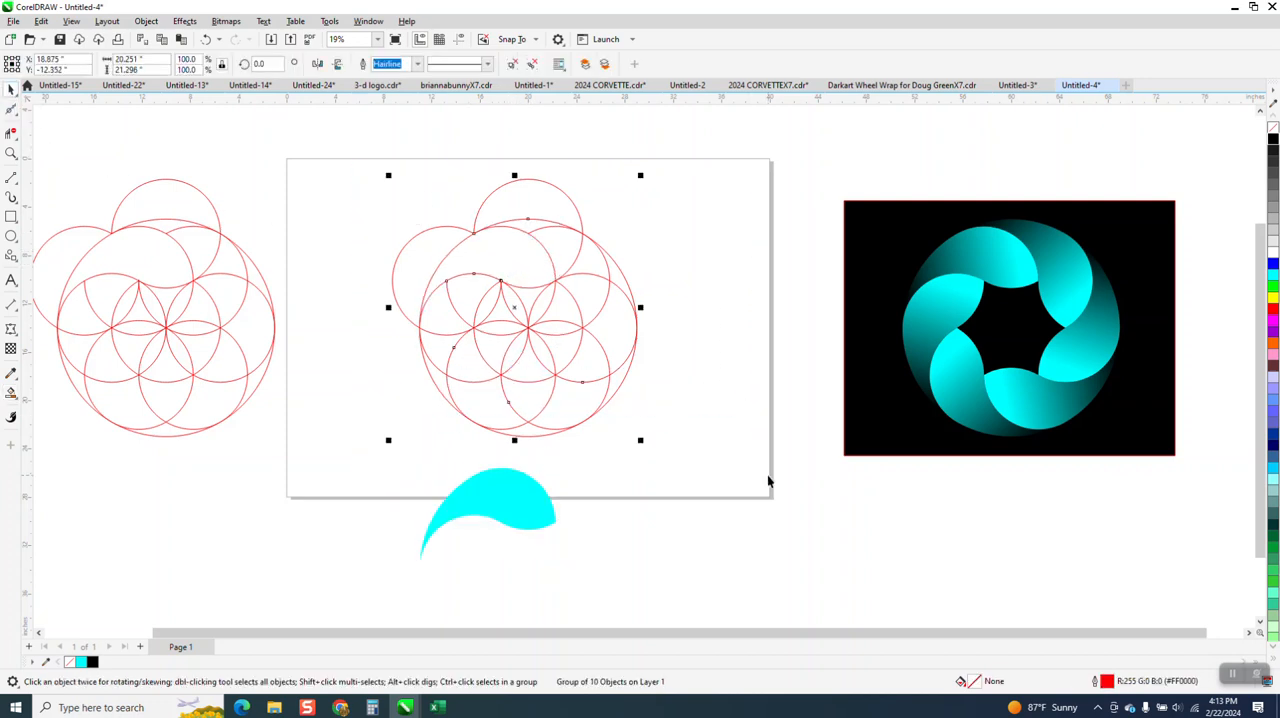
key("Up")
key("Up")
Move the cyan petal 20 inches up to its original place on the page
left_click(509, 500)
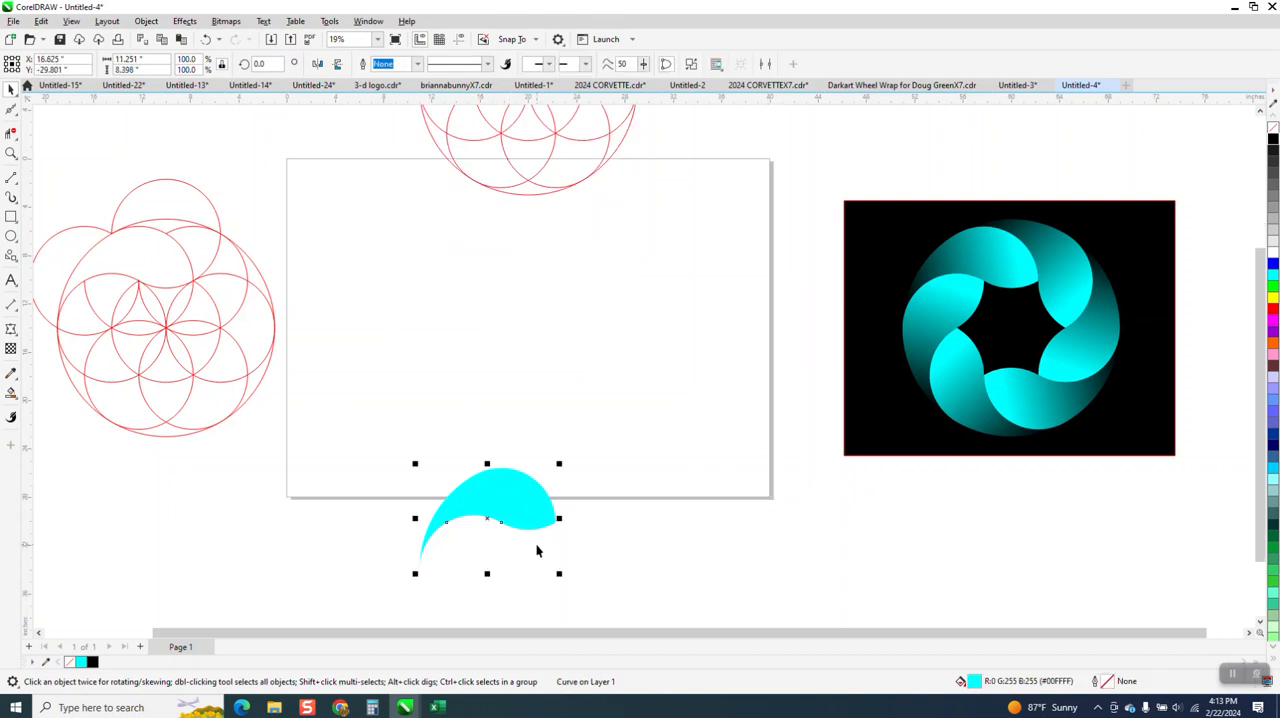
key("Up")
key("Up")
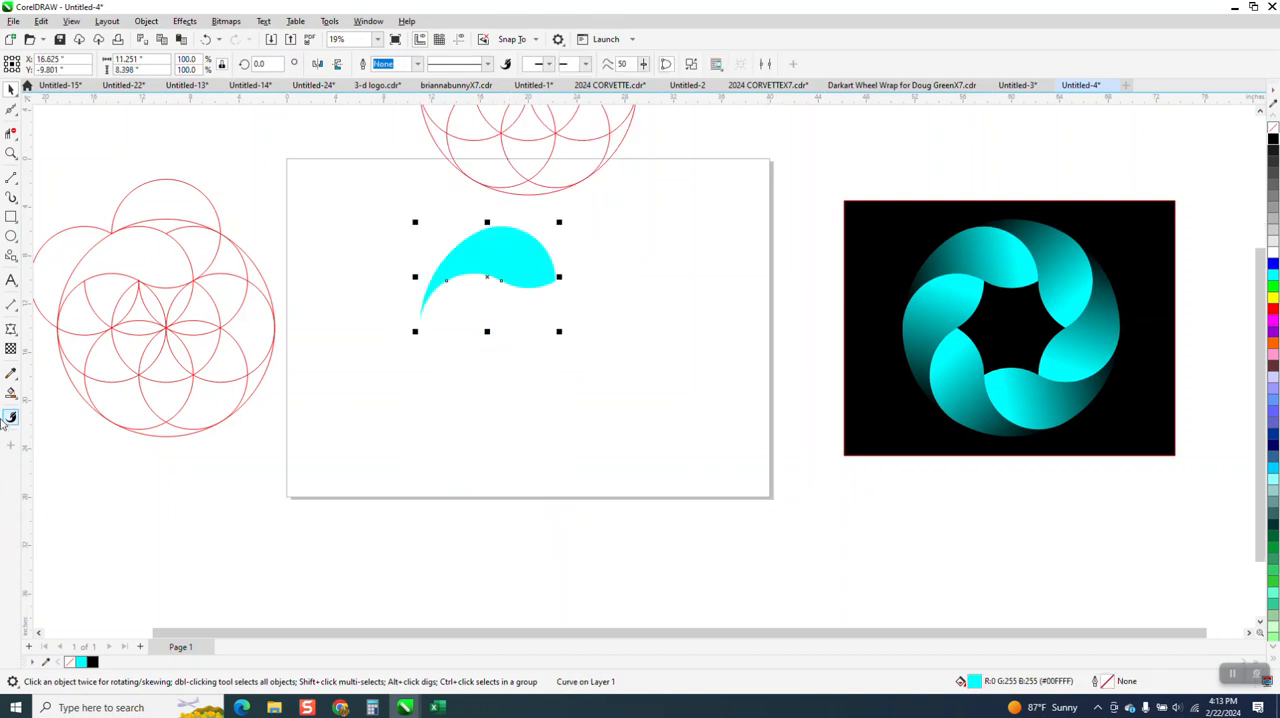
Apply a linear fountain fill to the petal, running from cyan at the narrow tail to black at the rounded end
left_click(13, 395)
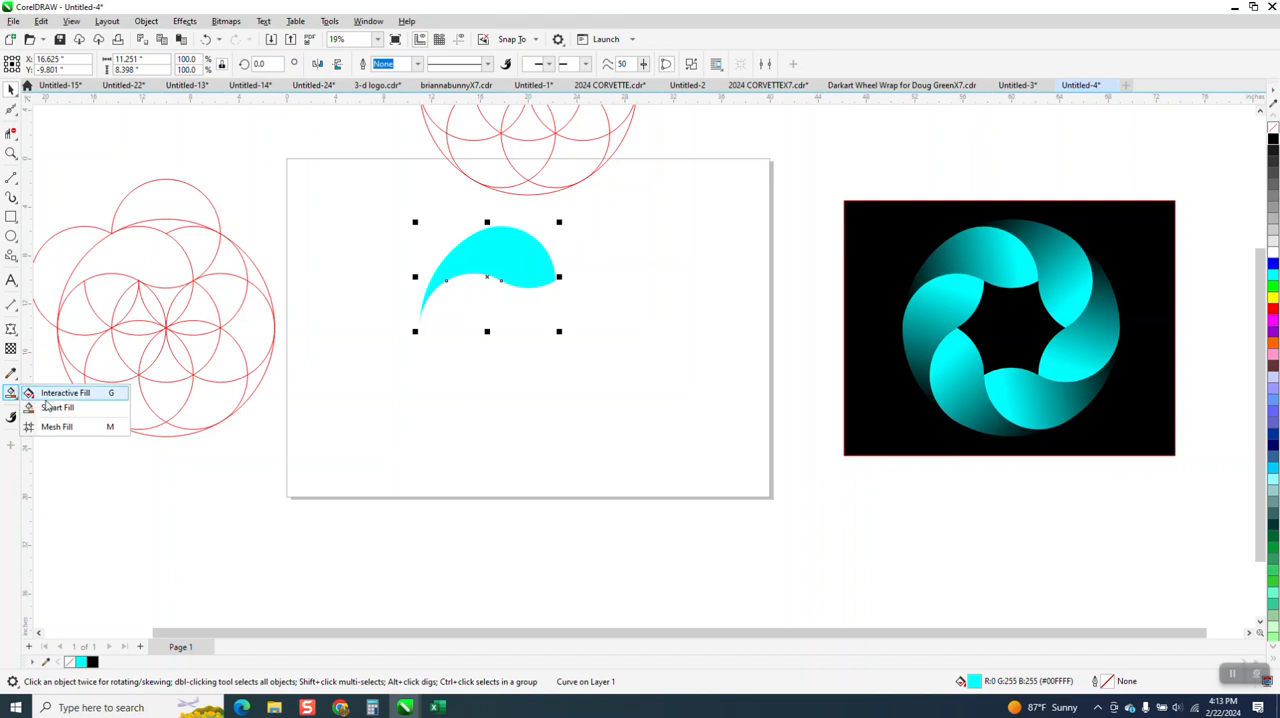
left_click(52, 393)
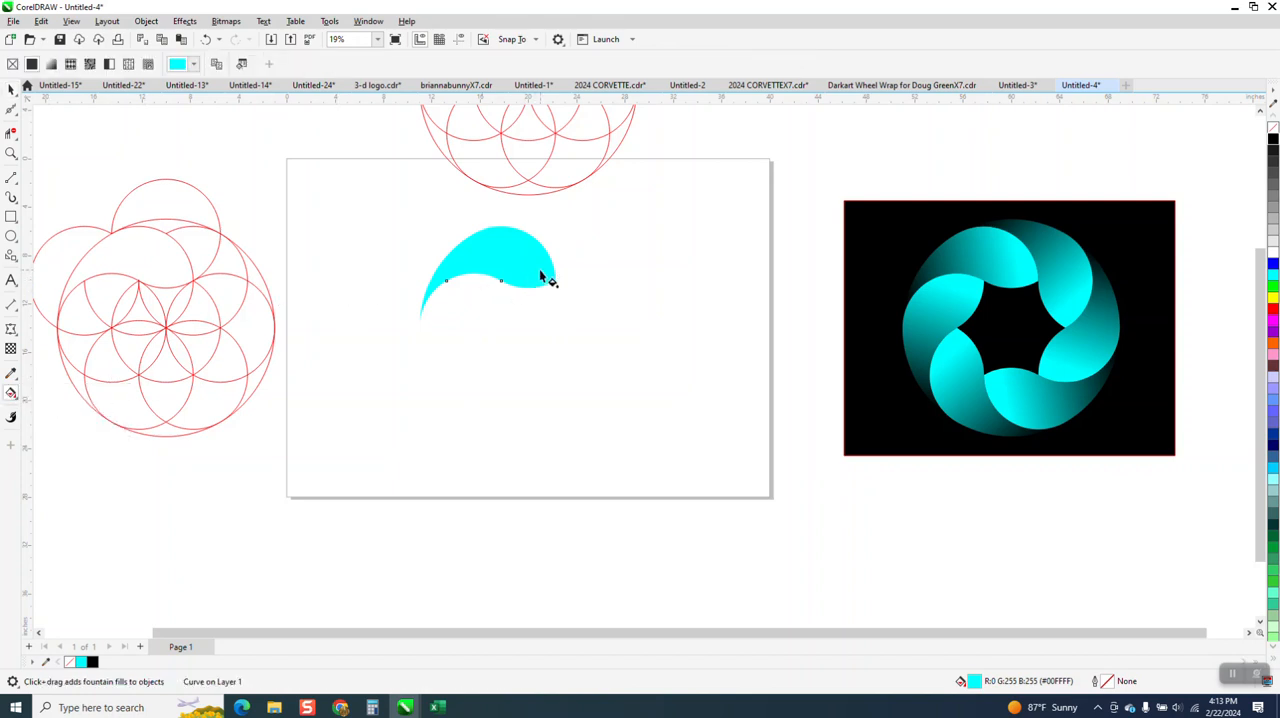
left_click_drag(456, 251, 555, 280)
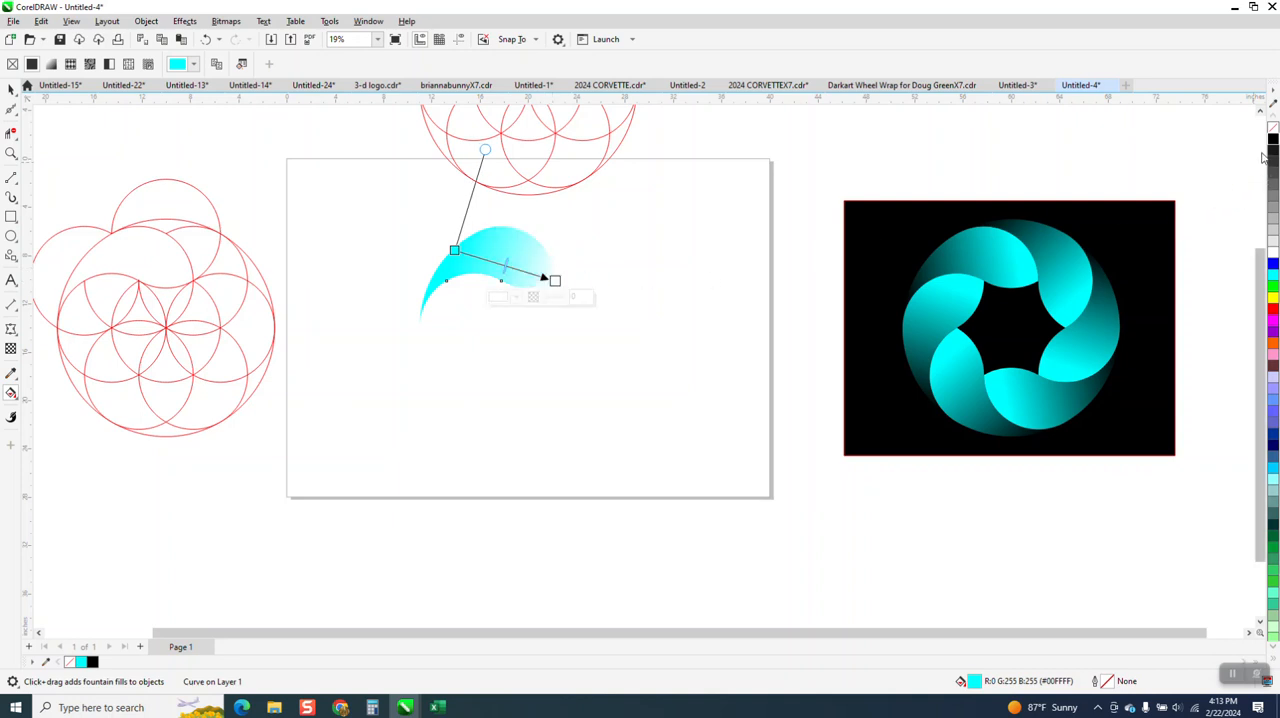
left_click_drag(1273, 143, 556, 281)
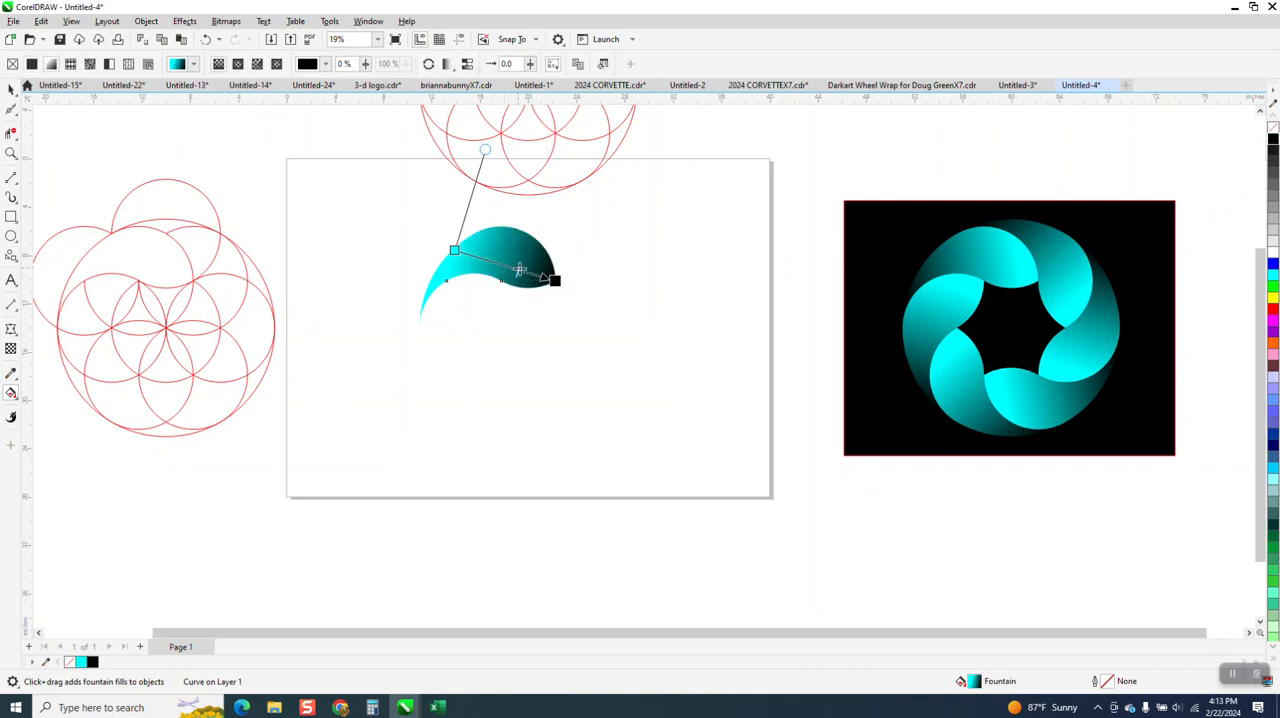
Show the guidelines, set the petal's rotation centre at their intersection, and create a copy rotated 60°
left_click(12, 90)
left_click(461, 42)
left_click(516, 251)
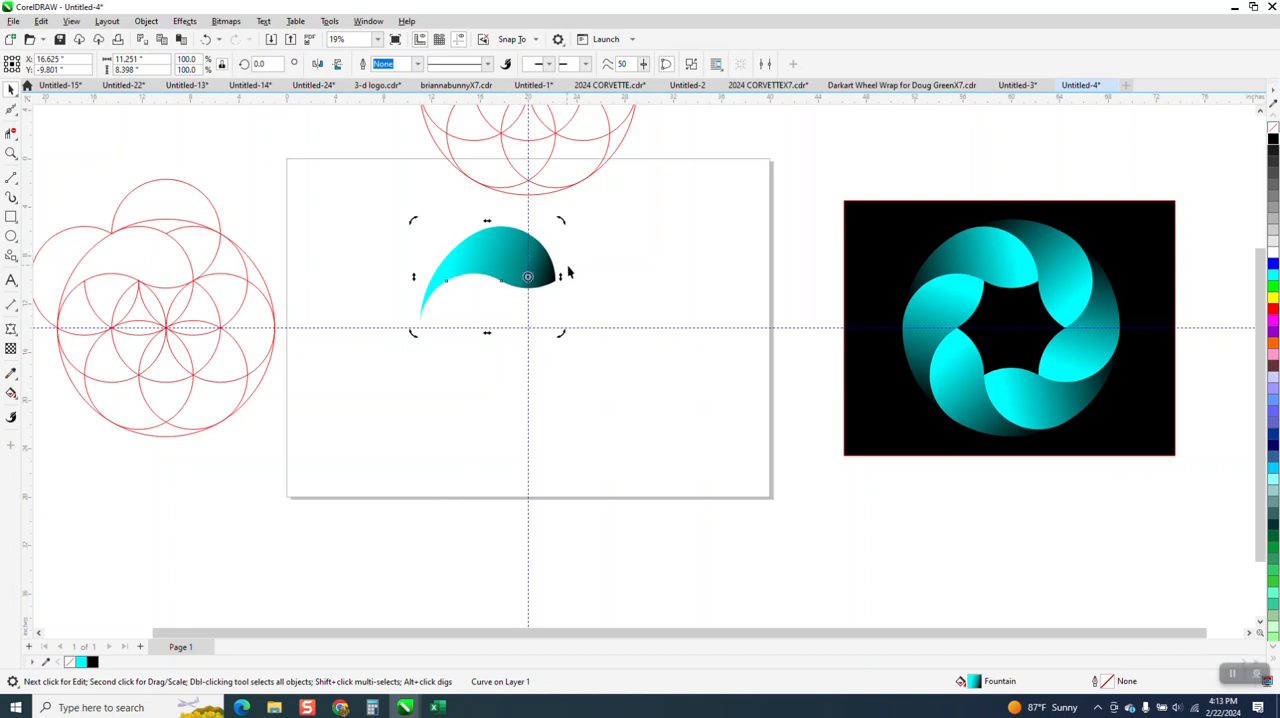
left_click(524, 270)
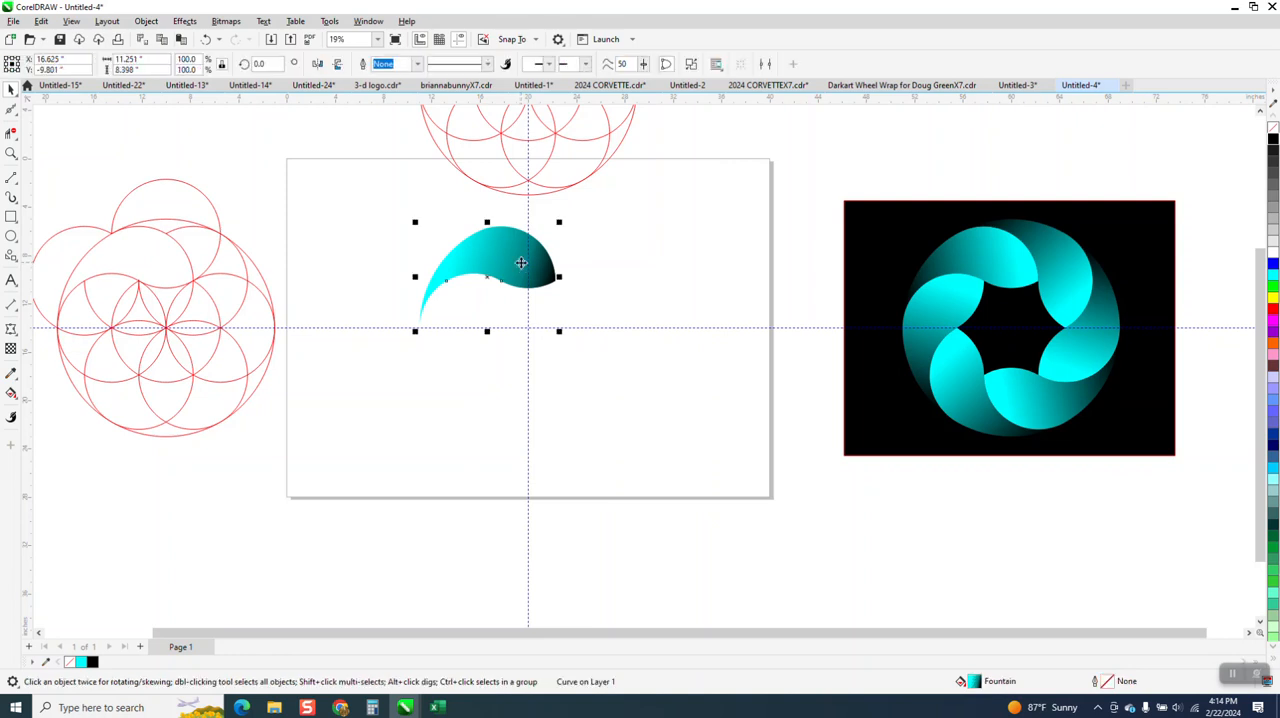
left_click(521, 263)
double_click(258, 63)
type("60")
key("Return")
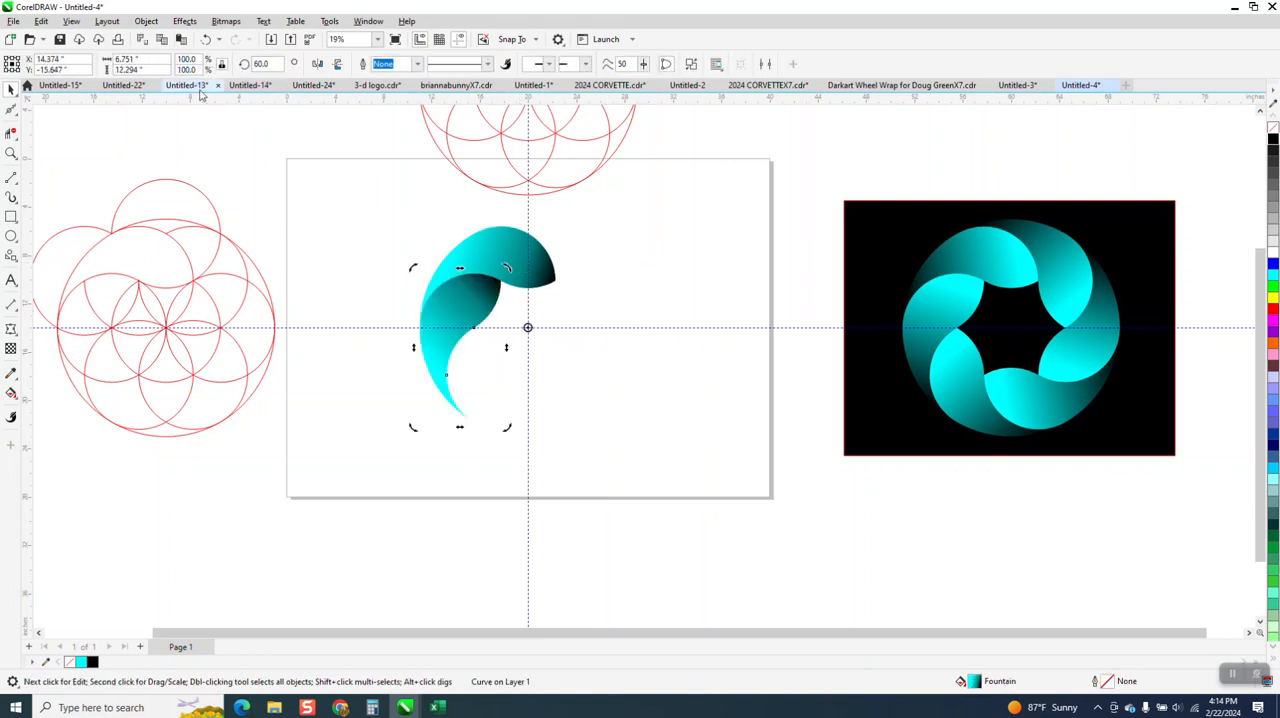
double_click(260, 63)
type("1")
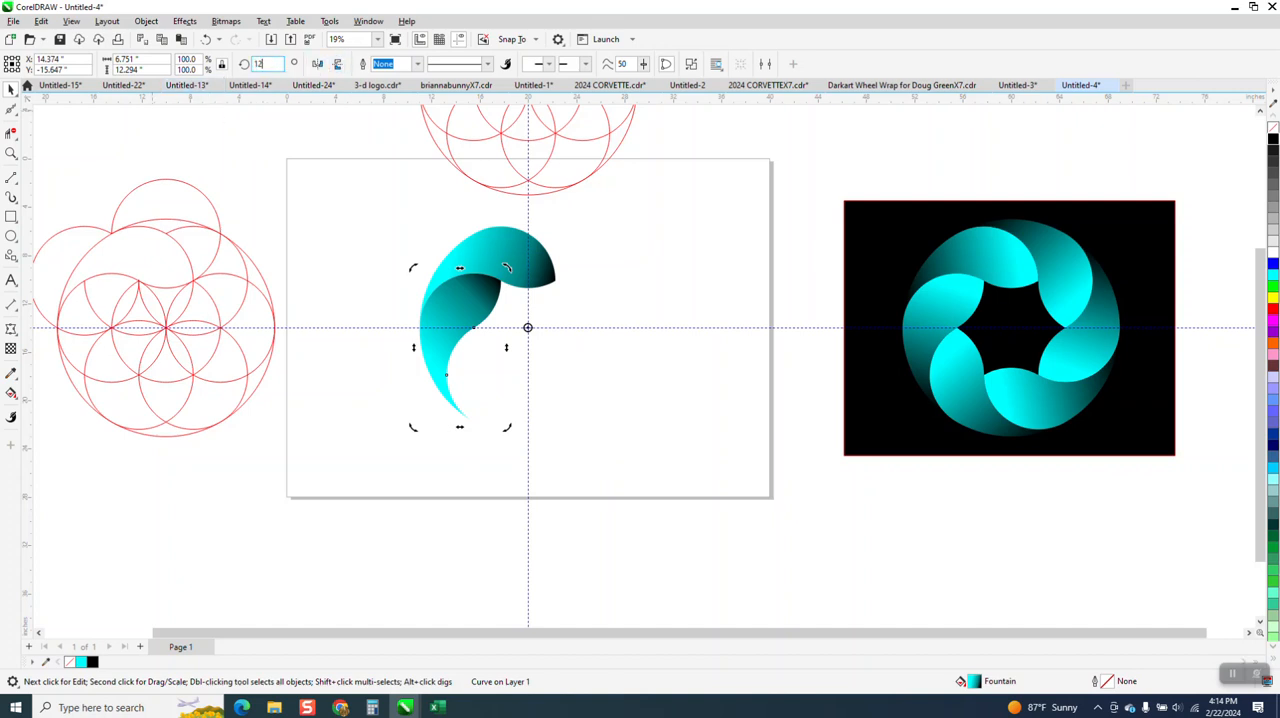
type("2")
key("Return")
key("Delete")
left_click(426, 321)
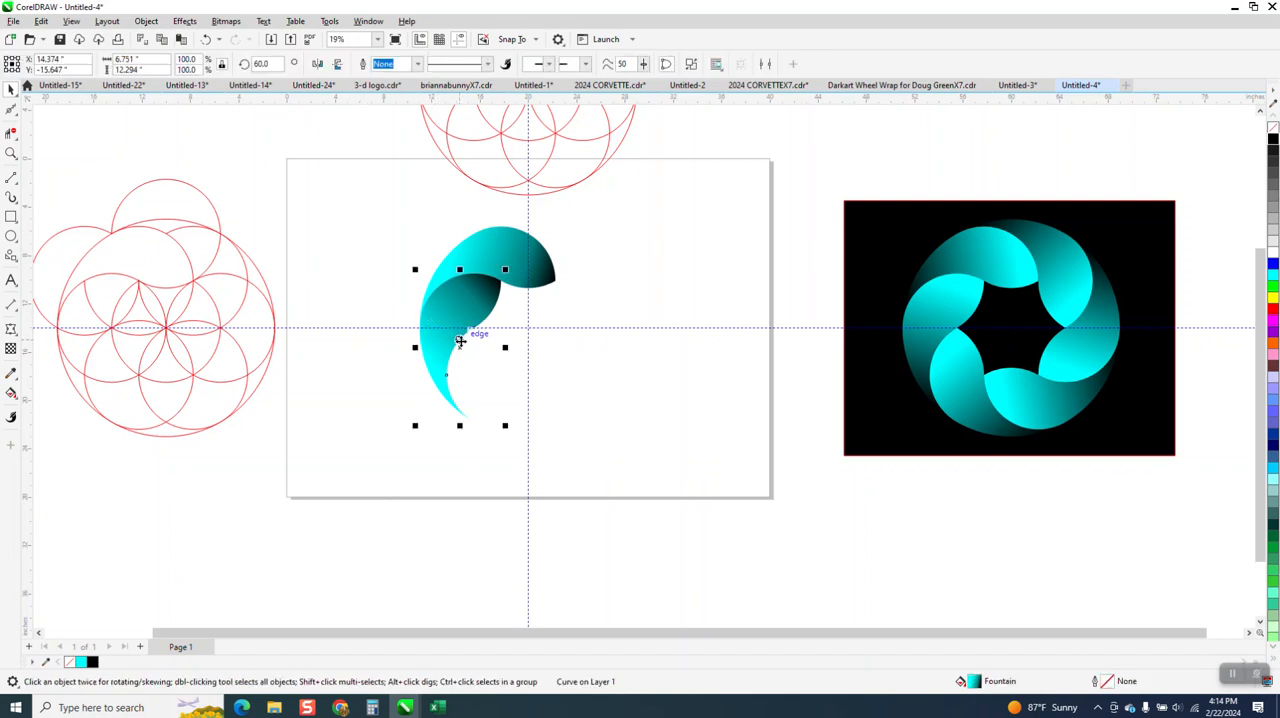
Create a copy of the petal at 120° about the guideline intersection, and repeat the rotated duplication three times
left_click(461, 348)
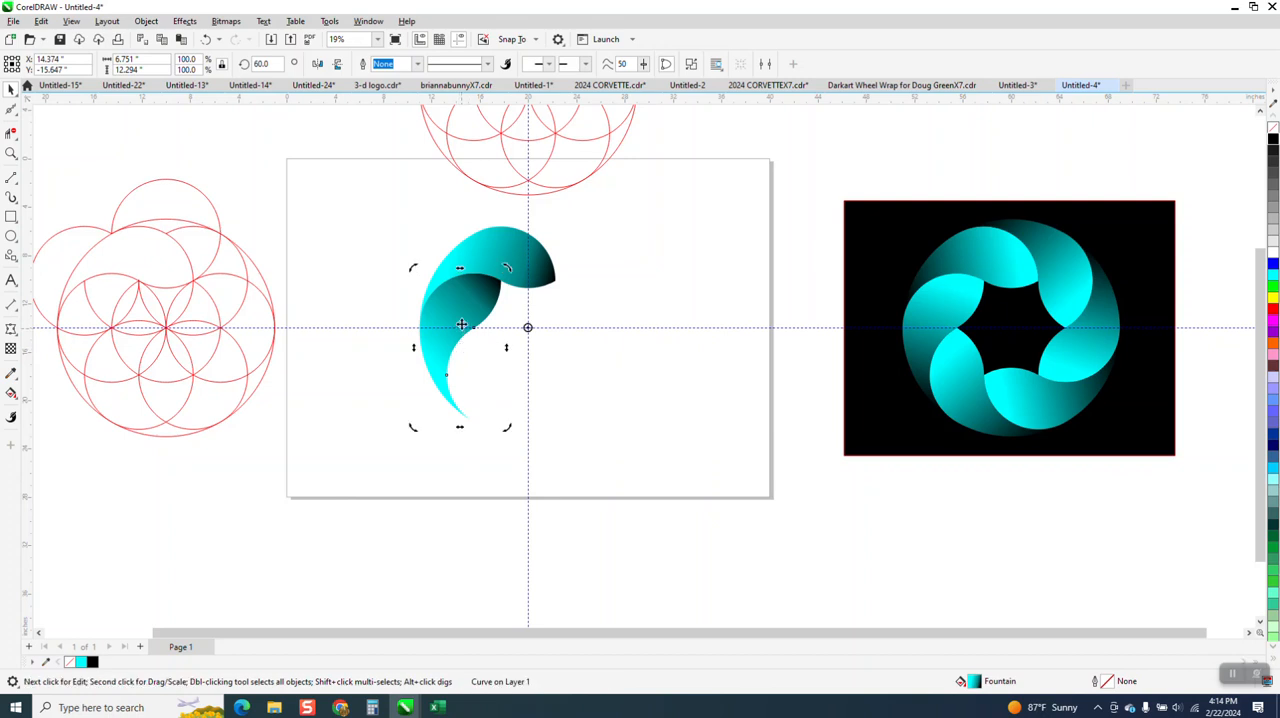
left_click(262, 63)
type("1")
type("20")
key("Return")
key("ctrl+r")
key("ctrl+r")
key("ctrl+r")
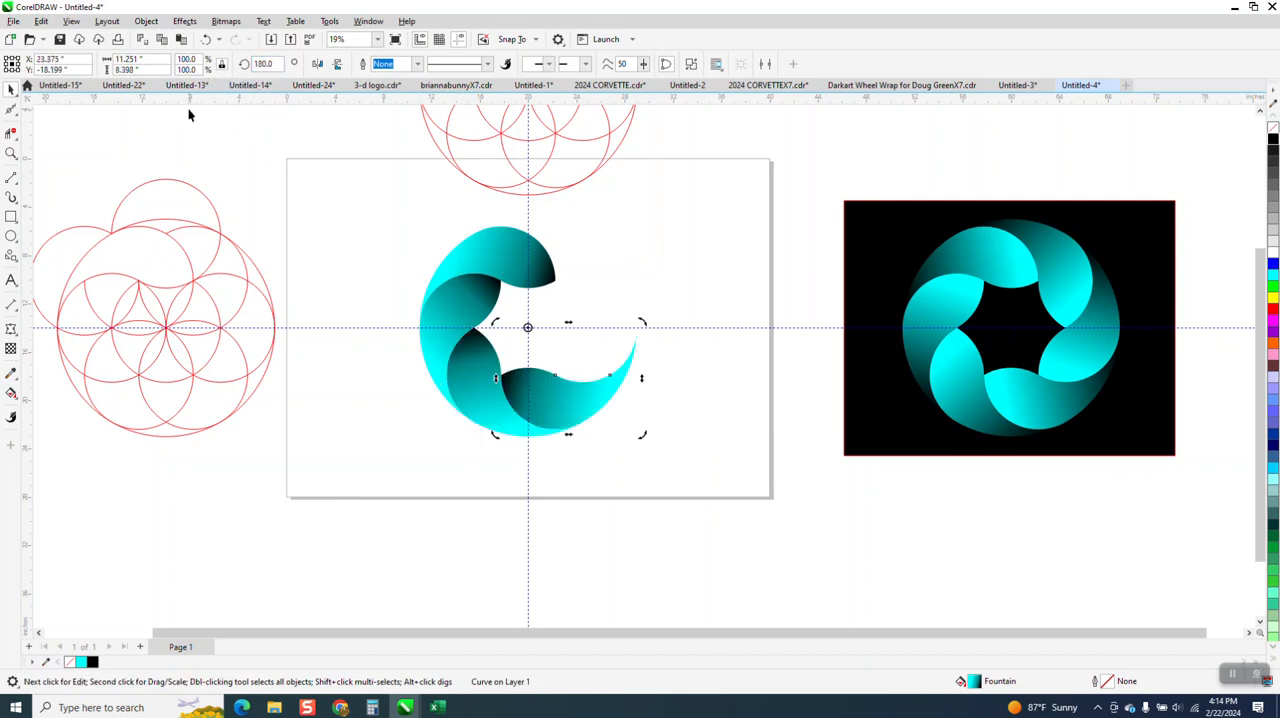
Place the completed petal ring beside the reference ring and widen the black background rectangle to about 43.3 inches behind both
left_click(789, 308)
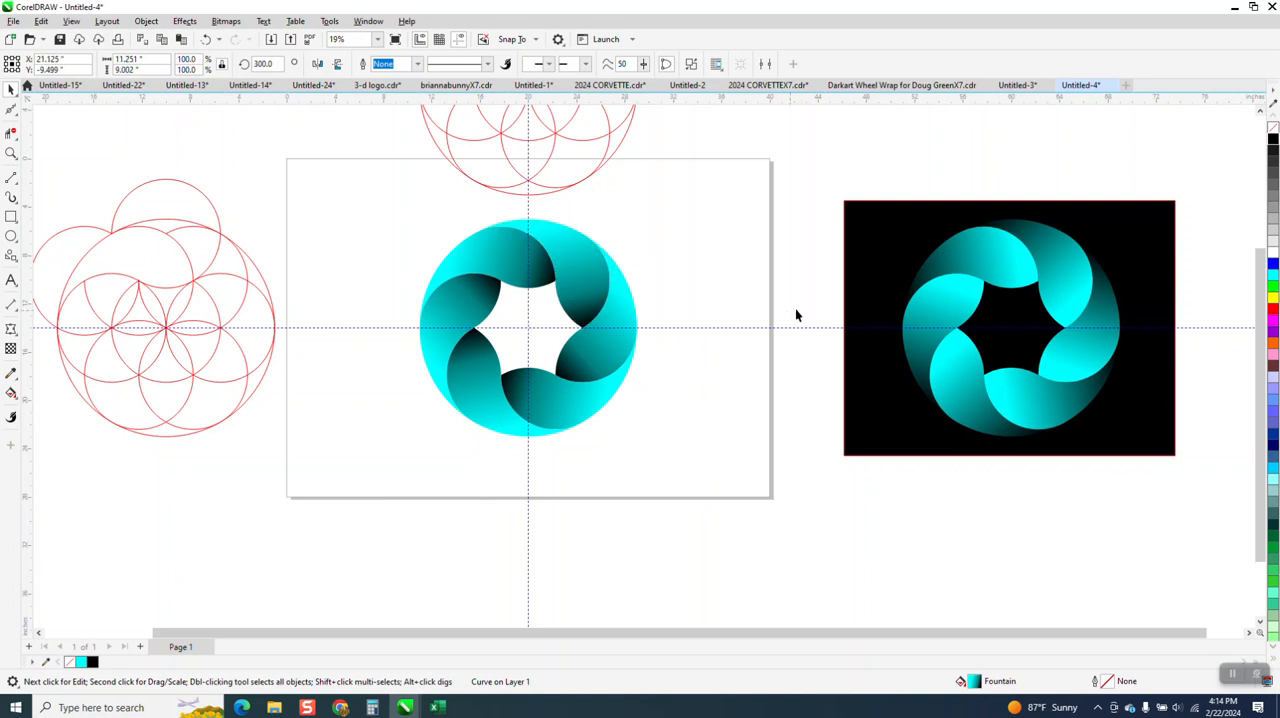
left_click_drag(894, 286, 418, 295)
left_click_drag(671, 313, 1116, 309)
left_click_drag(354, 210, 634, 409)
left_click_drag(575, 336, 620, 335)
left_click(826, 328)
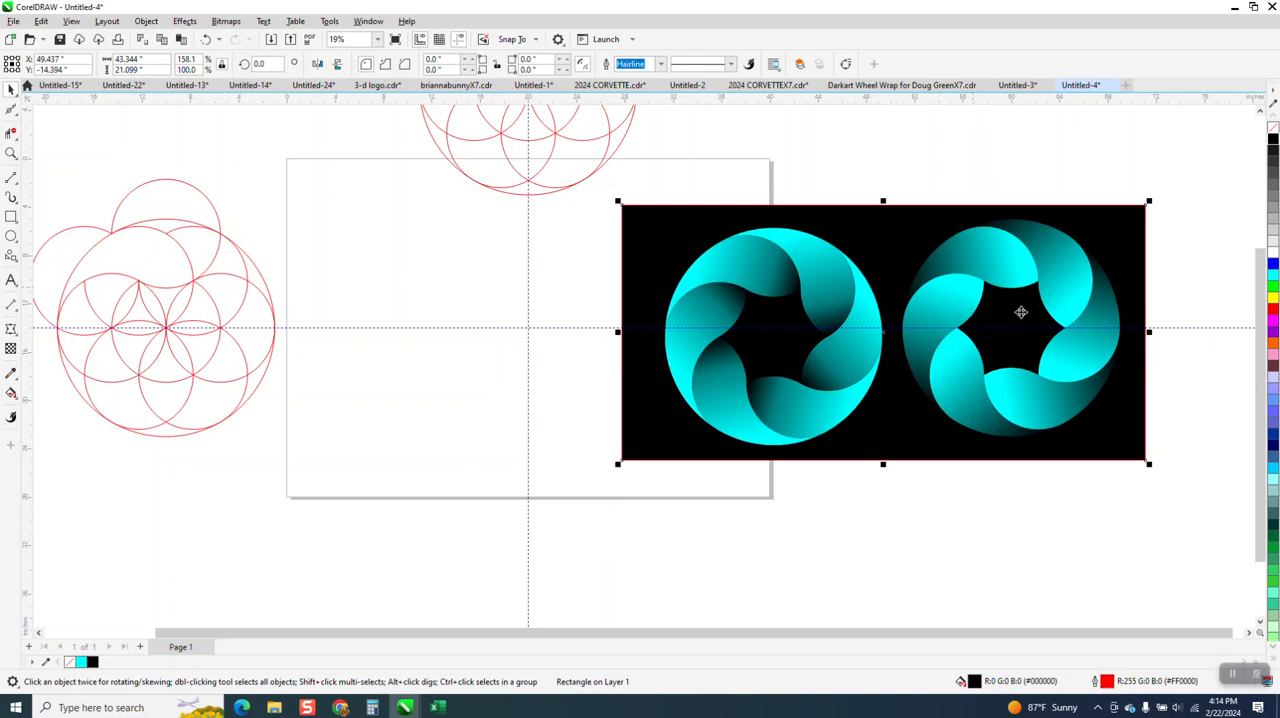
left_click(11, 153)
left_click_drag(663, 248, 1051, 464)
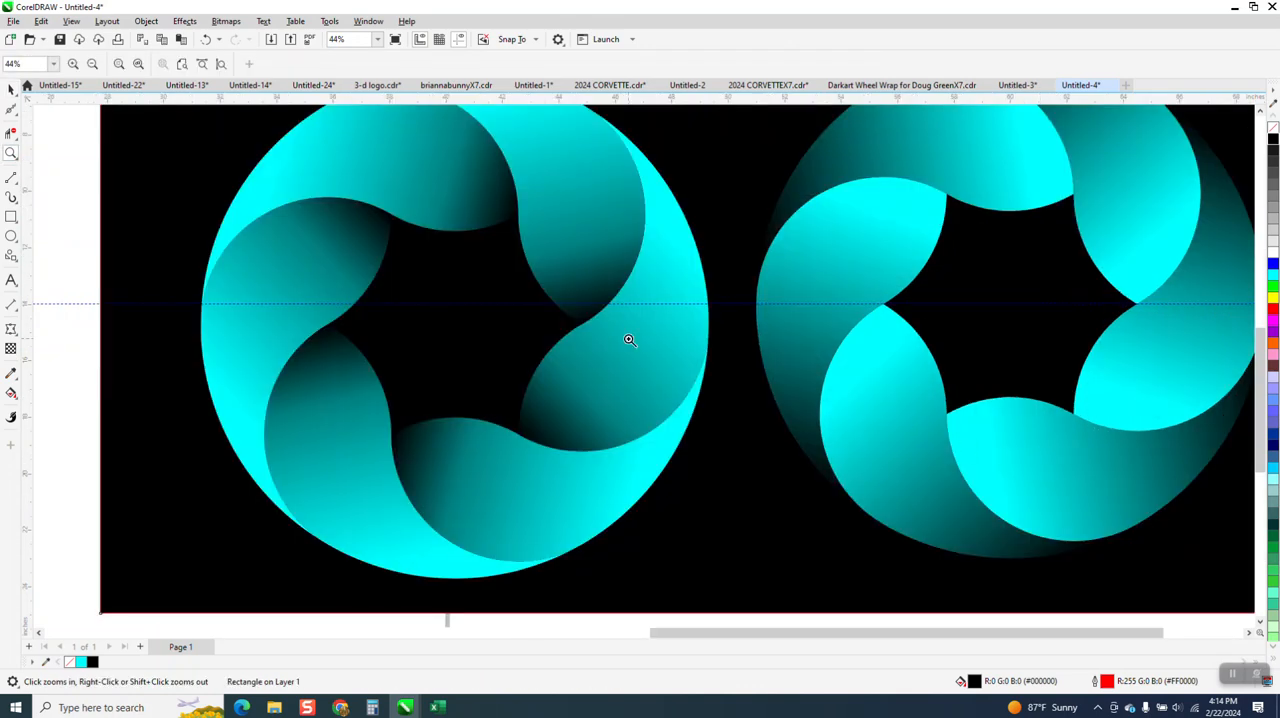
scroll(623, 343, "down", 1)
scroll(606, 337, "down", 2)
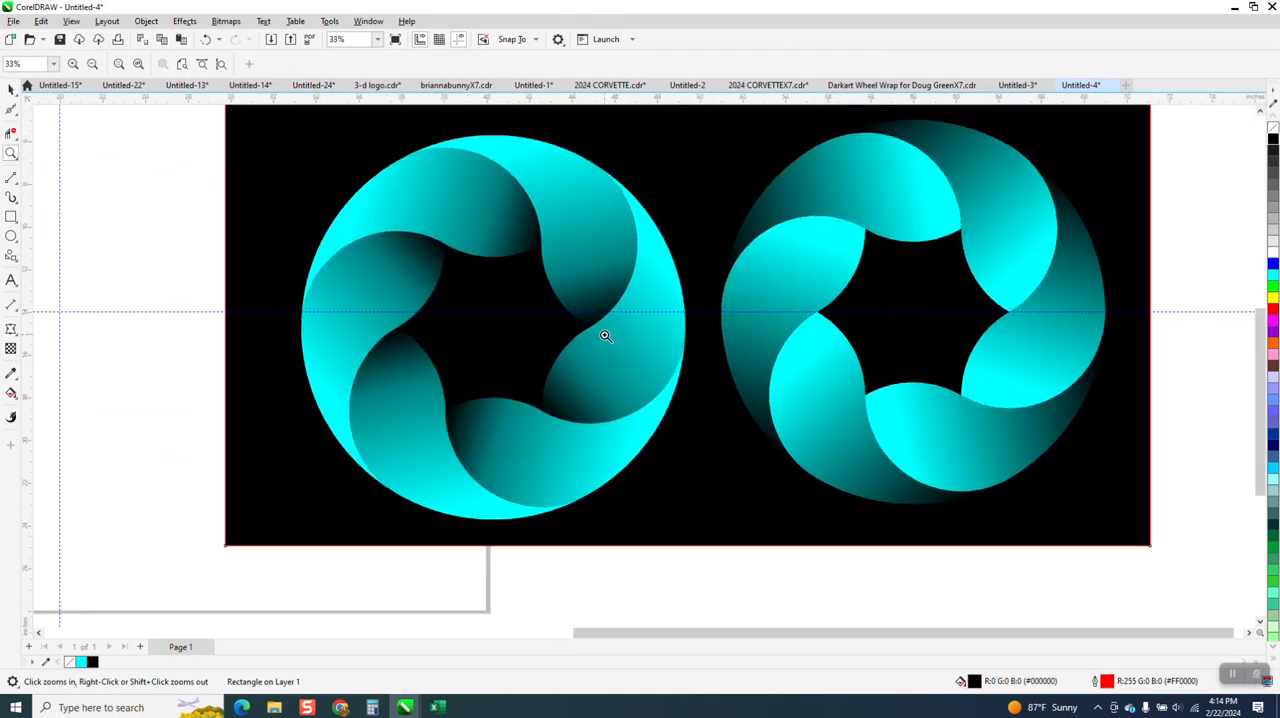
scroll(514, 243, "down", 2)
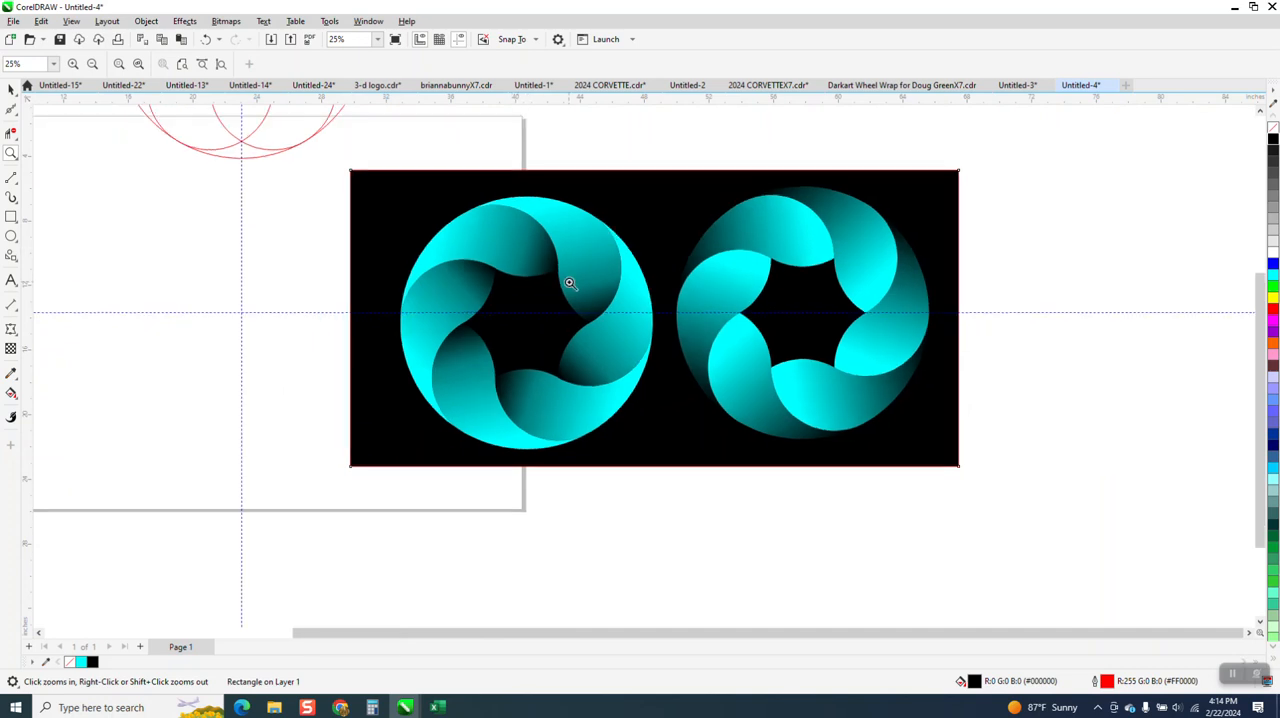
Undo the background widening, the ring's move and all the rotated copies, back to the single gradient-filled petal
left_click(207, 38)
left_click(207, 38)
left_click(207, 38)
left_click(206, 38)
left_click(205, 38)
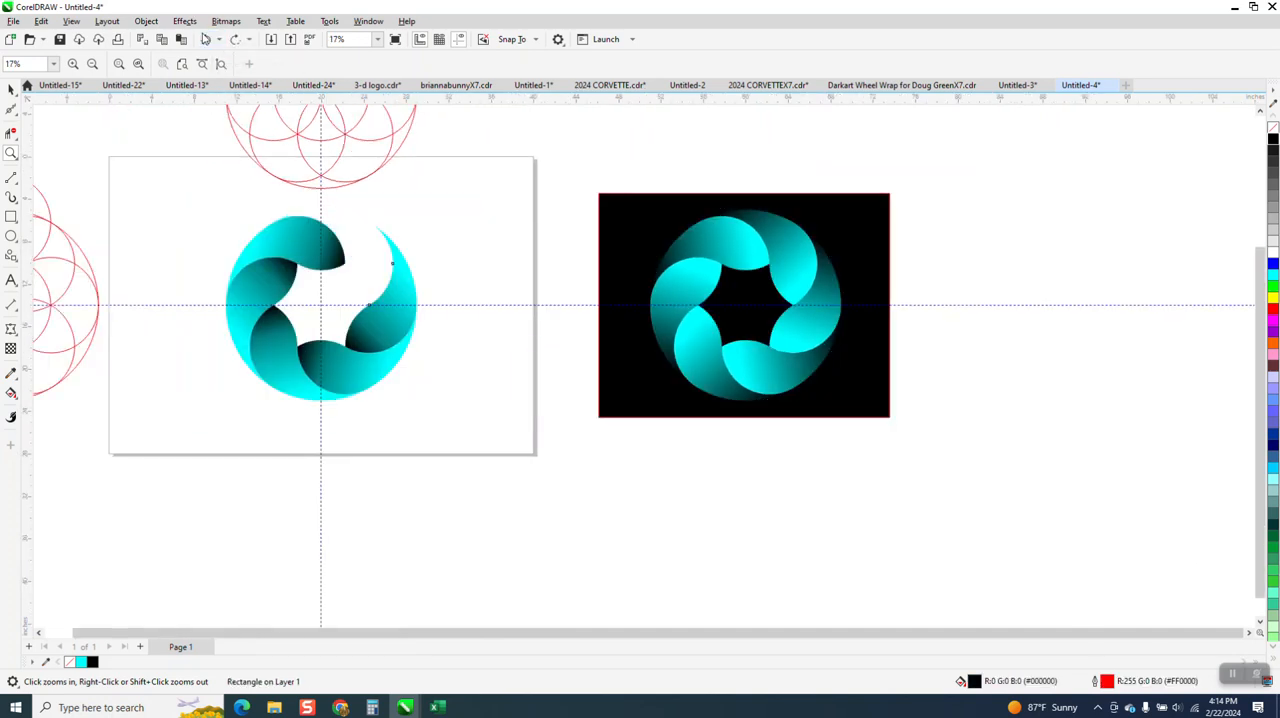
left_click(205, 38)
left_click(205, 38)
left_click(205, 39)
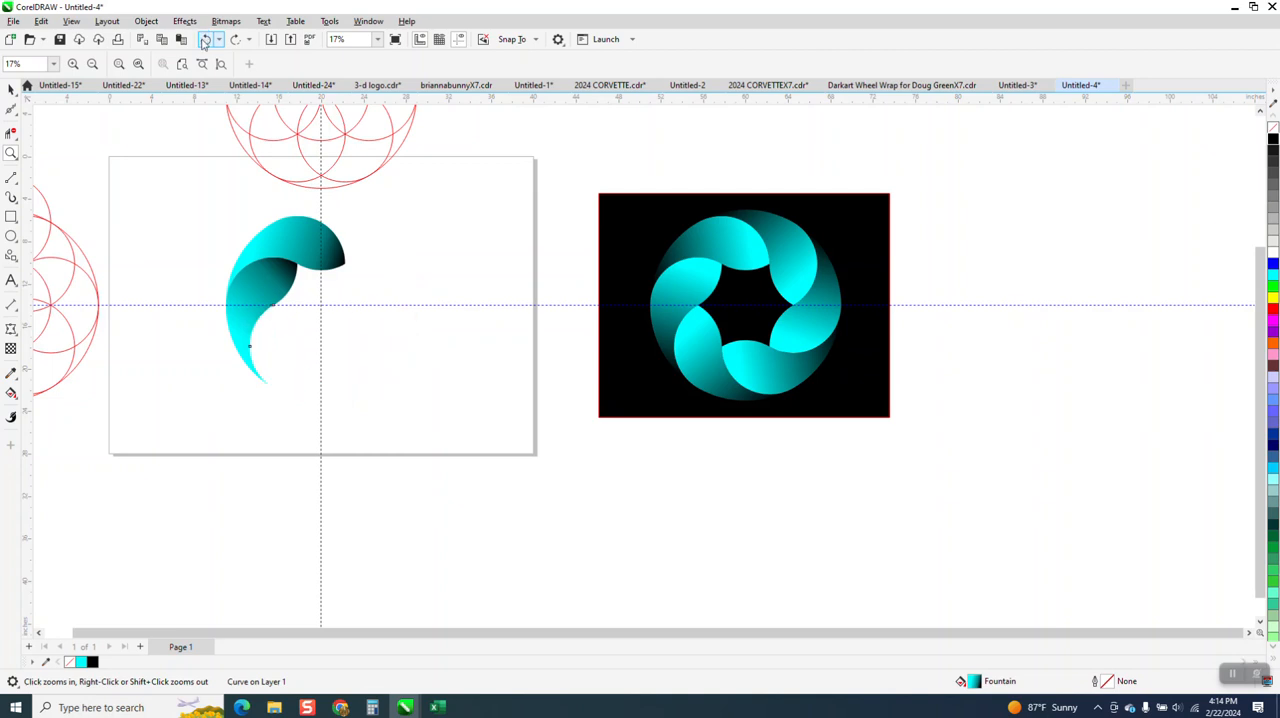
left_click(205, 39)
left_click(205, 39)
left_click(205, 39)
left_click(205, 39)
Move the spare petal copy aside and delete it, and undo a test move of the remaining petal
left_click(368, 287)
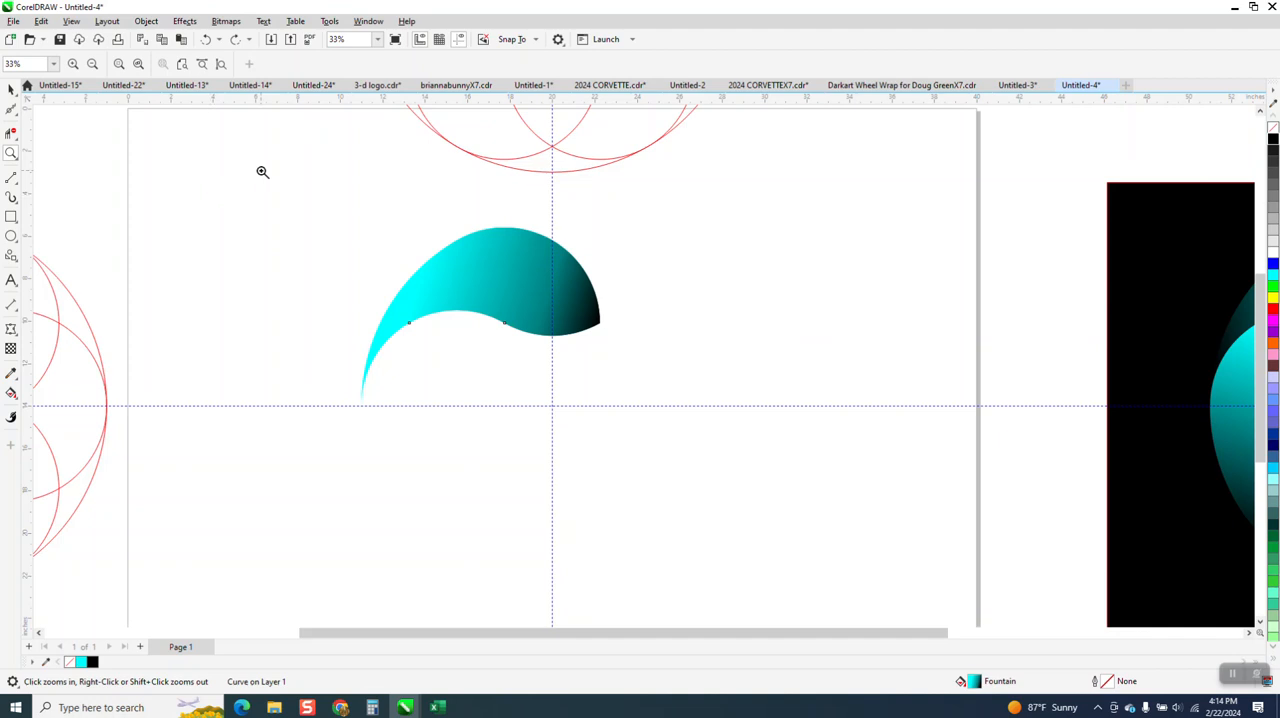
left_click(11, 90)
left_click_drag(443, 246, 701, 305)
key("Delete")
left_click_drag(588, 298, 715, 300)
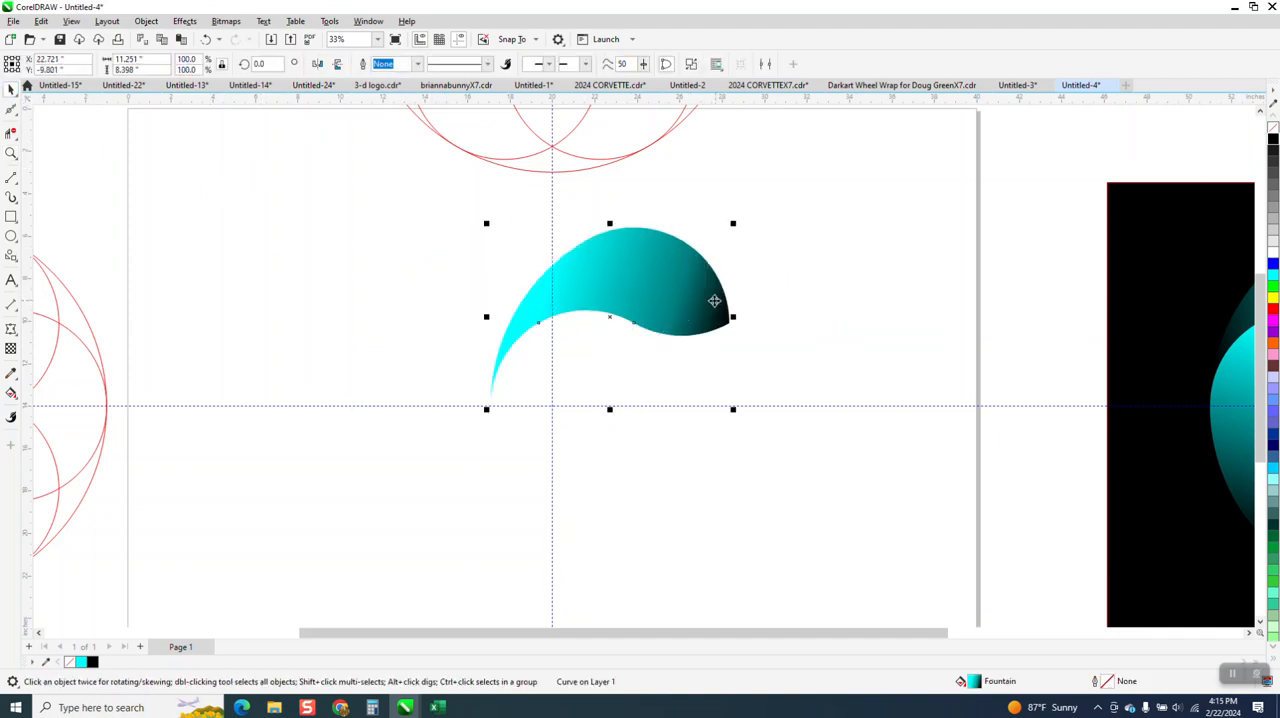
left_click(205, 40)
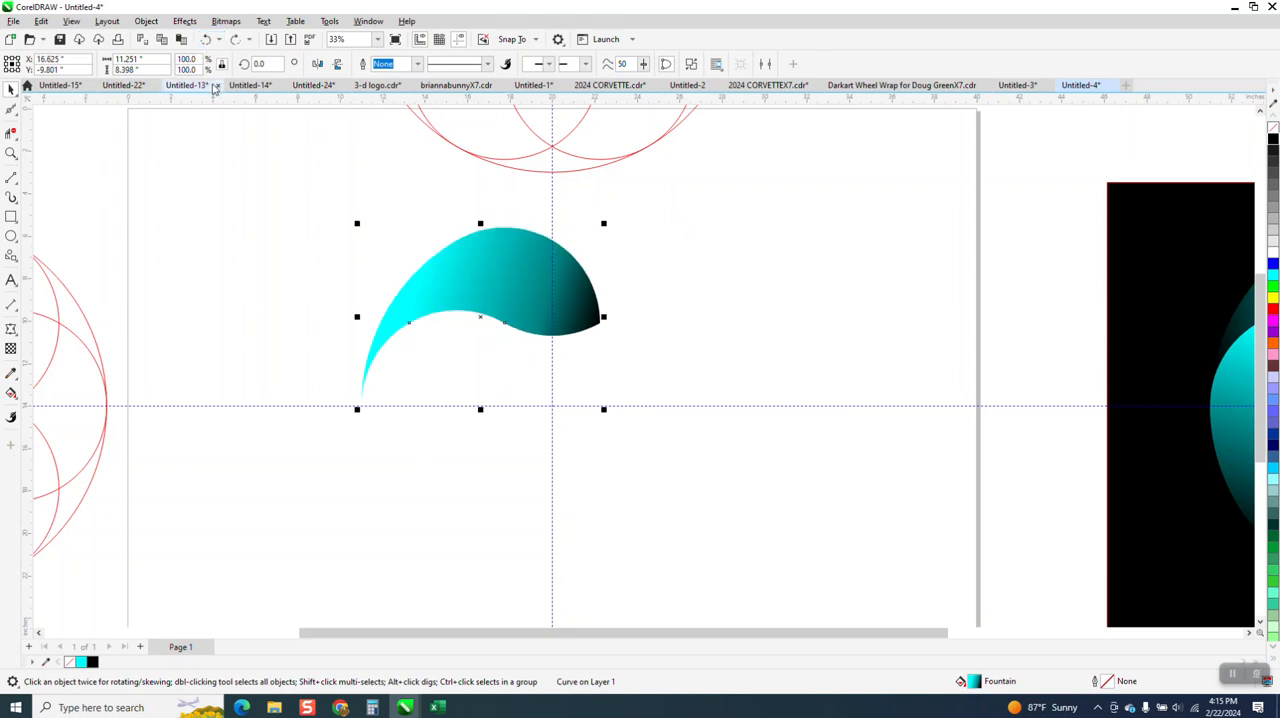
Clone the gradient-filled petal and rotate the clone 60° about the guideline intersection
left_click(43, 23)
left_click(75, 213)
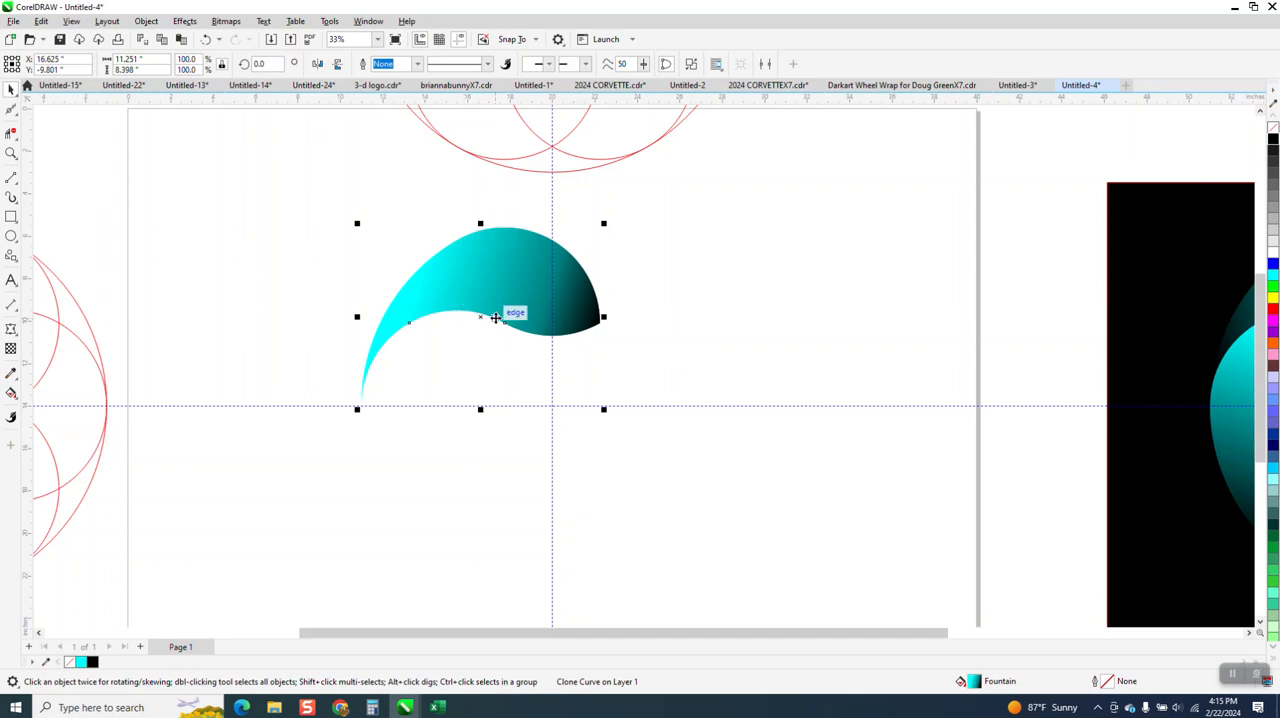
left_click(484, 318)
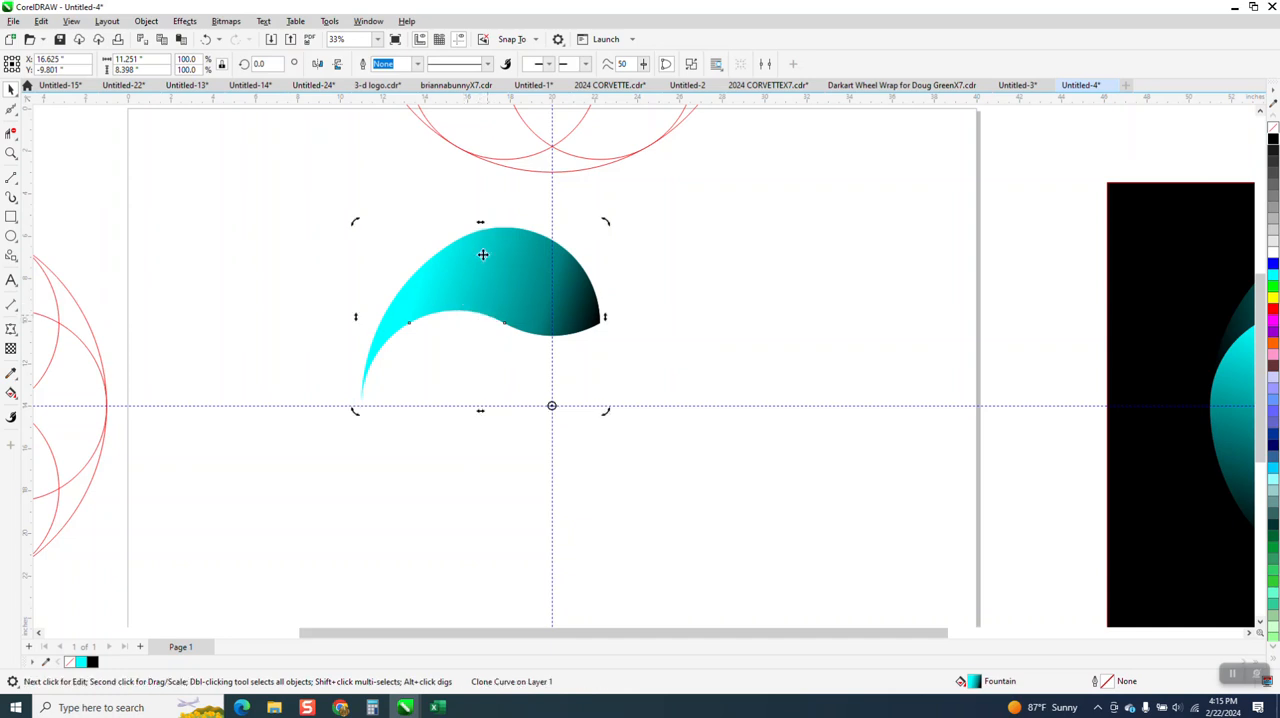
left_click_drag(267, 65, 169, 82)
type("60")
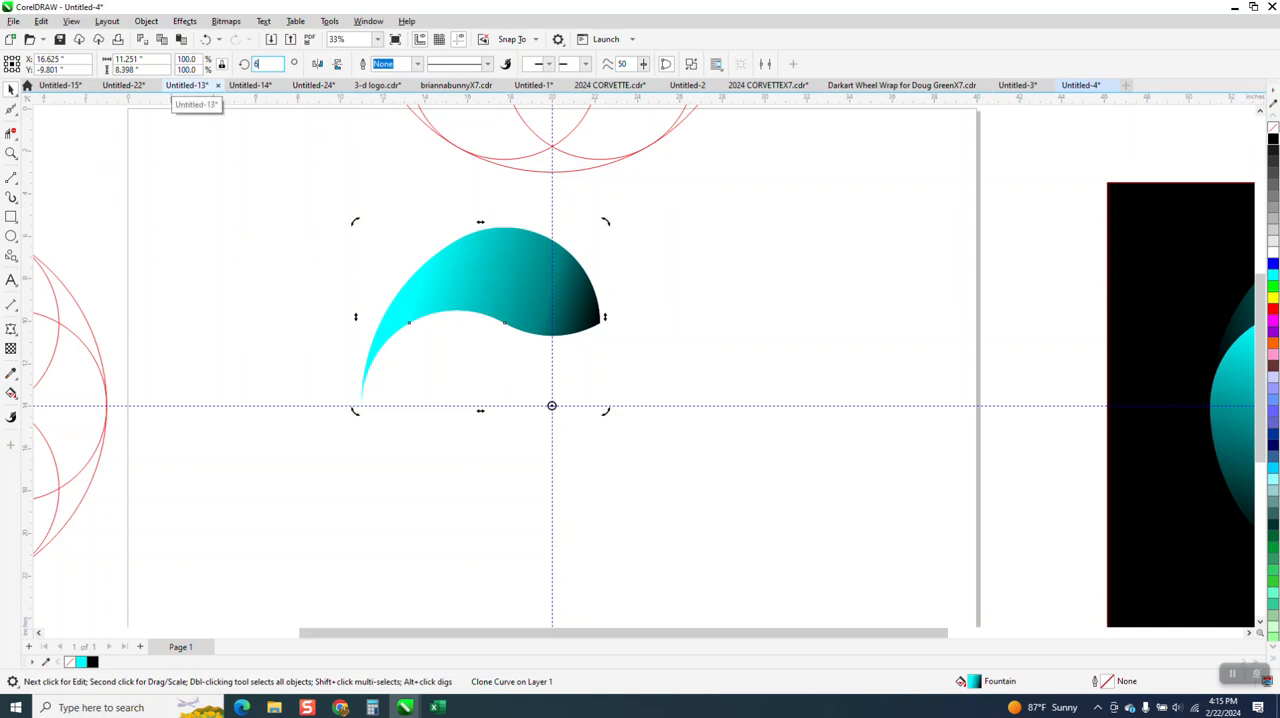
key("Return")
Repeat the 60° rotated clone around the guideline intersection until six petals close the ring
key("ctrl+r")
key("ctrl+r")
key("ctrl+r")
key("ctrl+r")
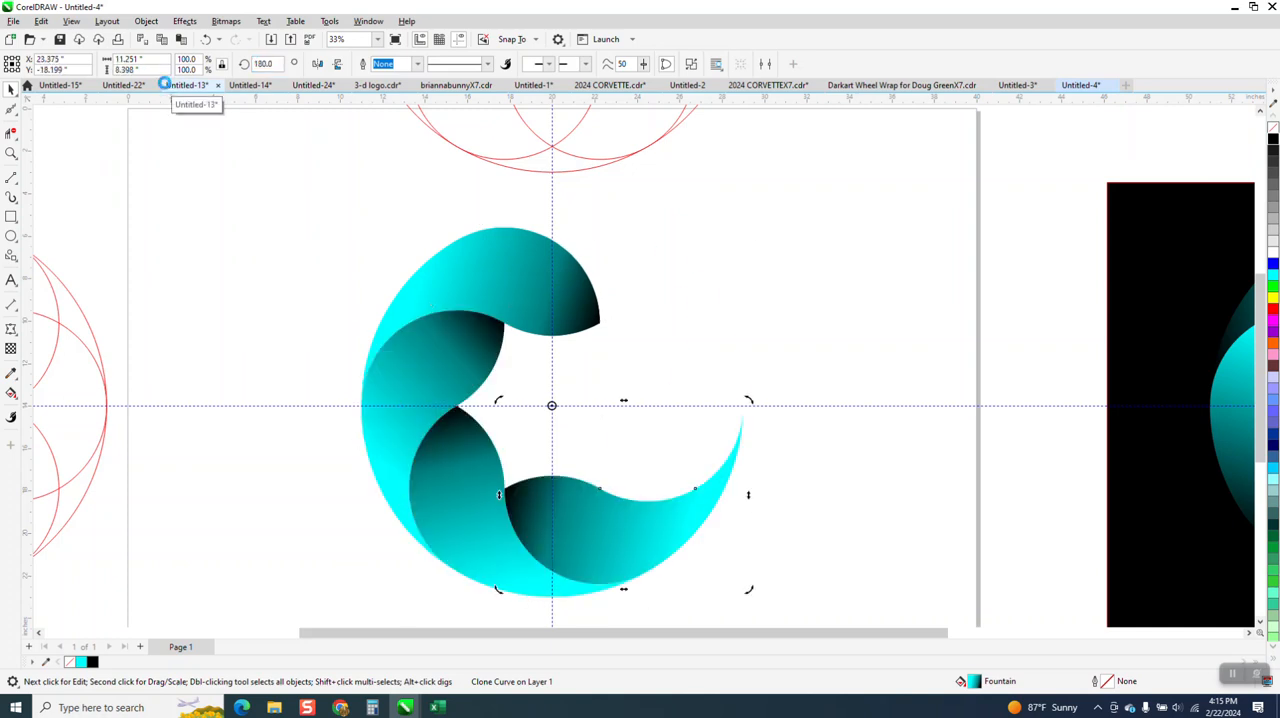
left_click(908, 201)
Reverse the linear fountain fill on the original control petal, running from cyan at the rounded end to black at the narrow tail
left_click(505, 276)
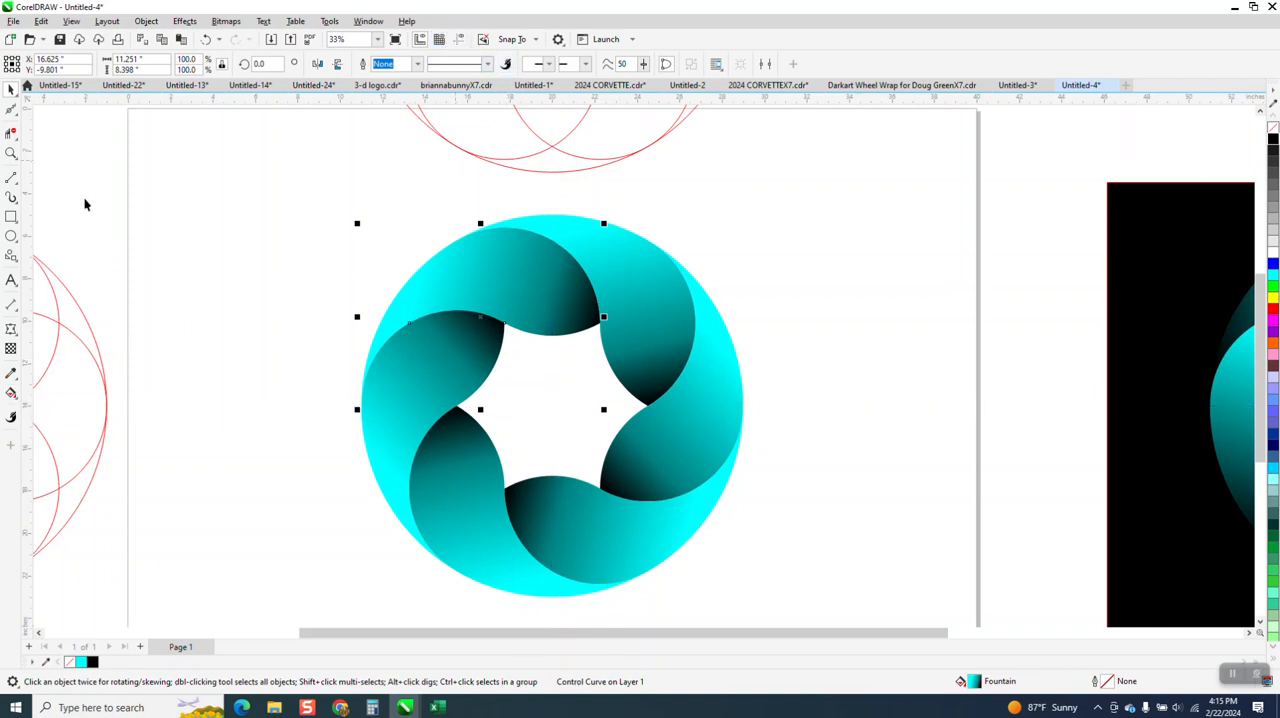
left_click(12, 154)
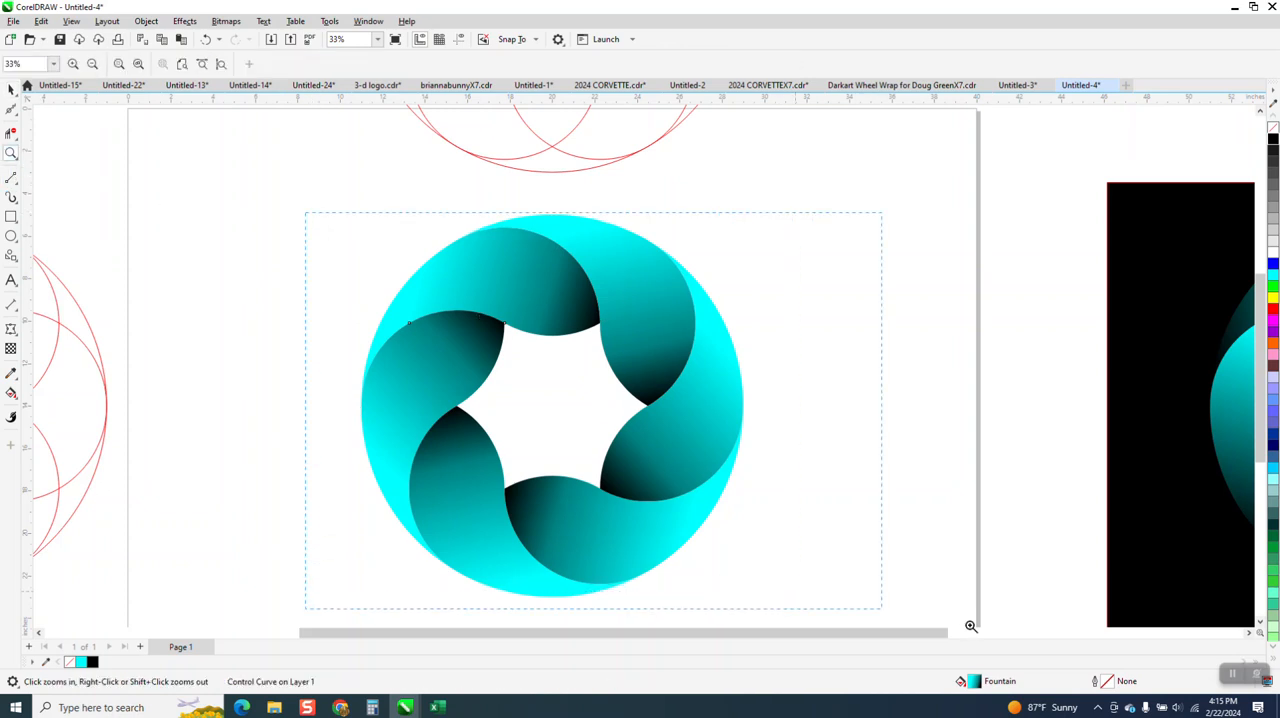
left_click_drag(968, 626, 965, 638)
left_click(11, 90)
left_click(432, 208)
left_click(455, 203)
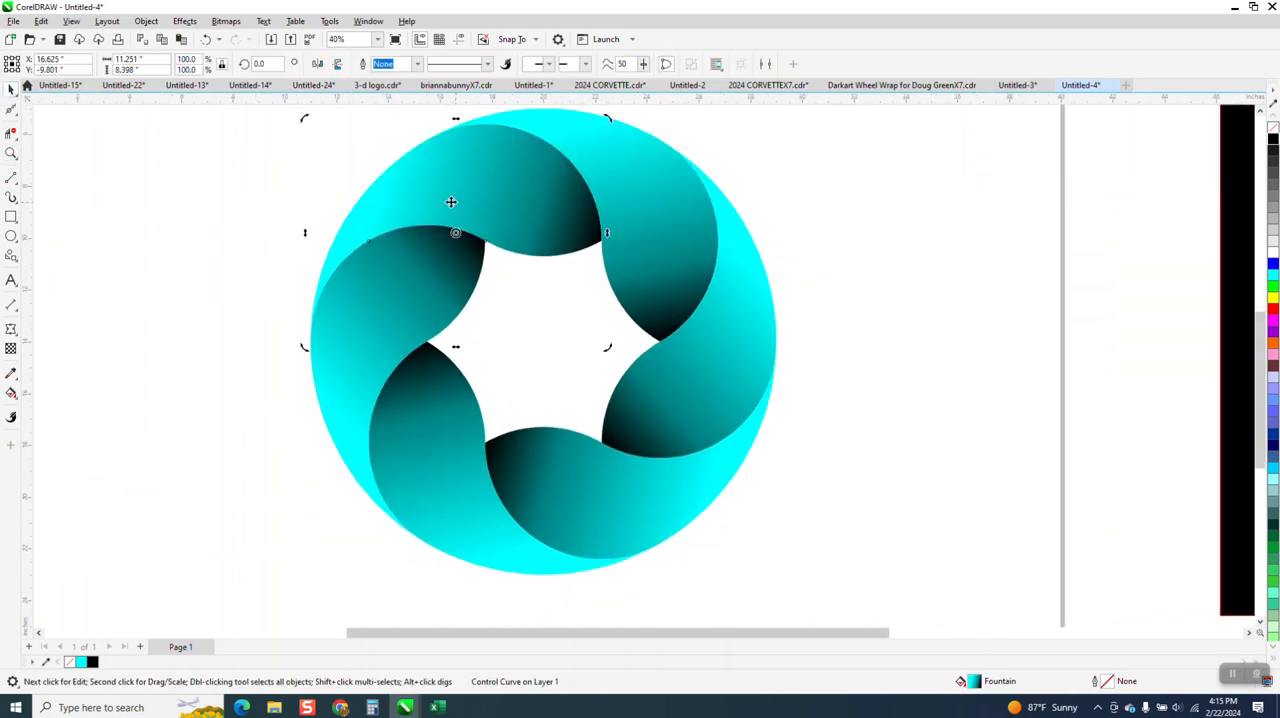
left_click(18, 400)
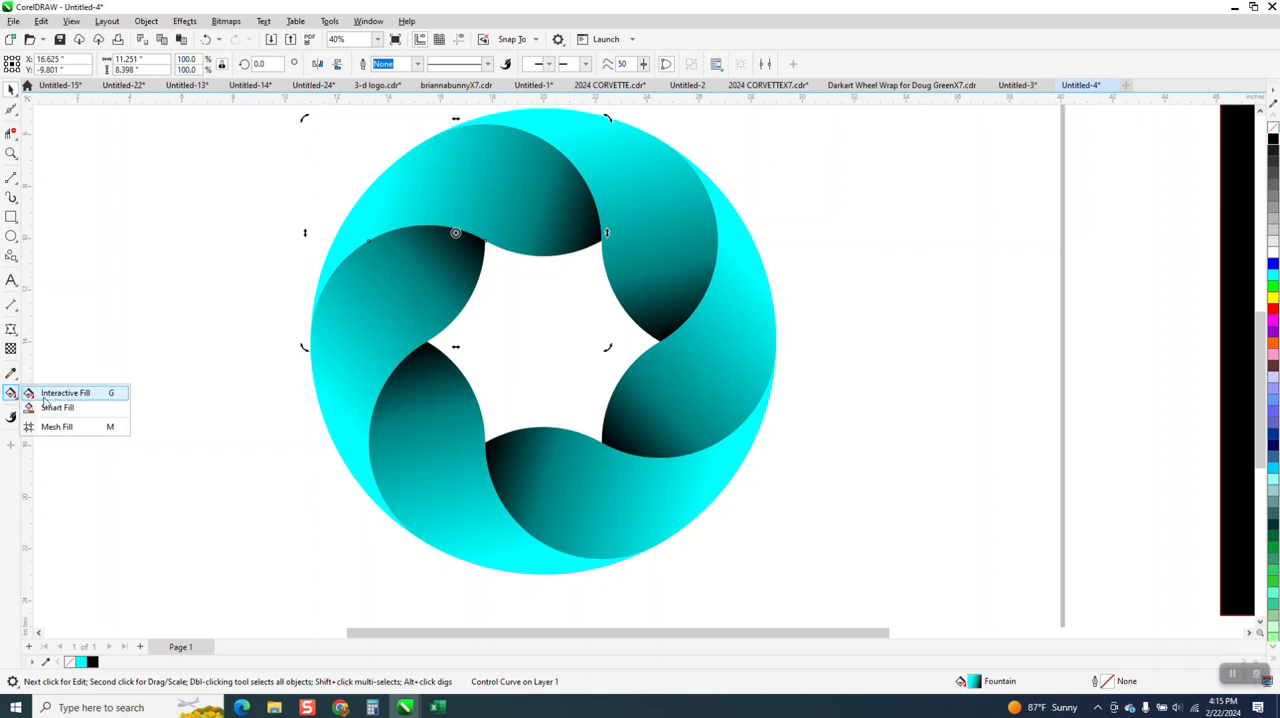
left_click(60, 393)
left_click_drag(386, 171, 357, 177)
left_click_drag(601, 240, 581, 451)
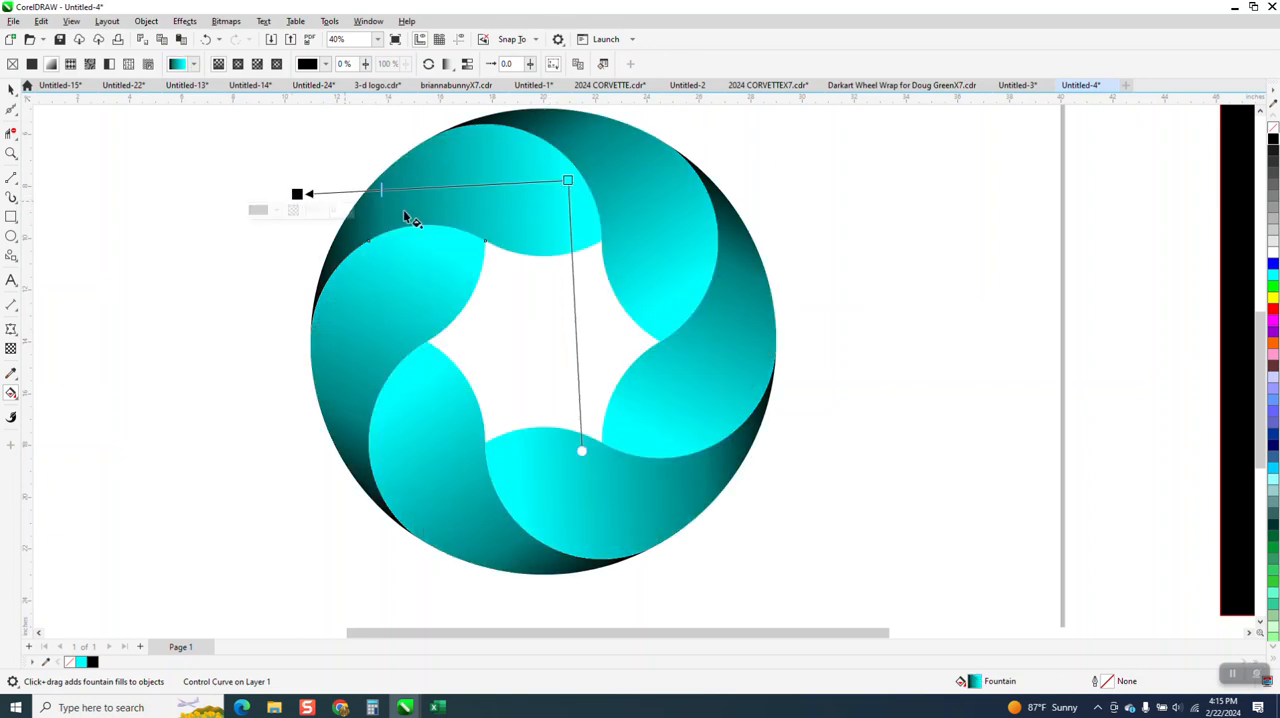
left_click_drag(296, 197, 325, 195)
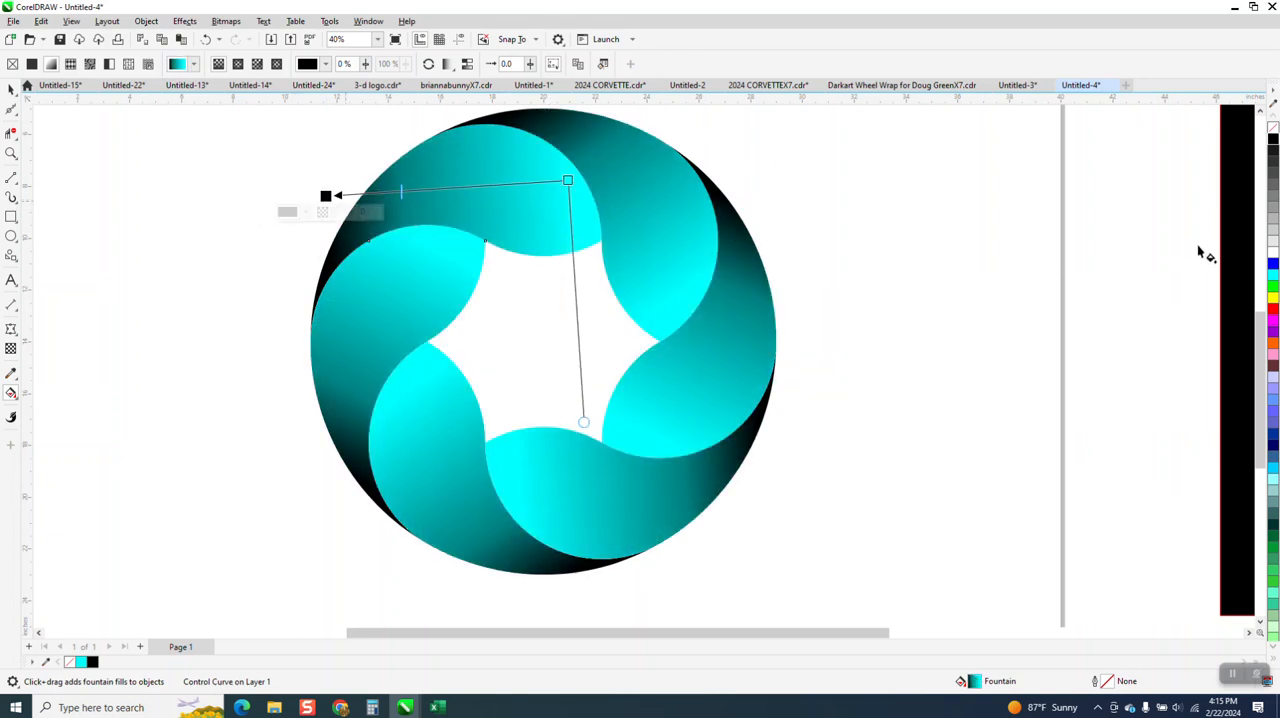
Change the cyan colour node of the control petal's fountain fill to orange and deselect the petal
left_click_drag(1272, 345, 627, 224)
left_click_drag(584, 183, 576, 188)
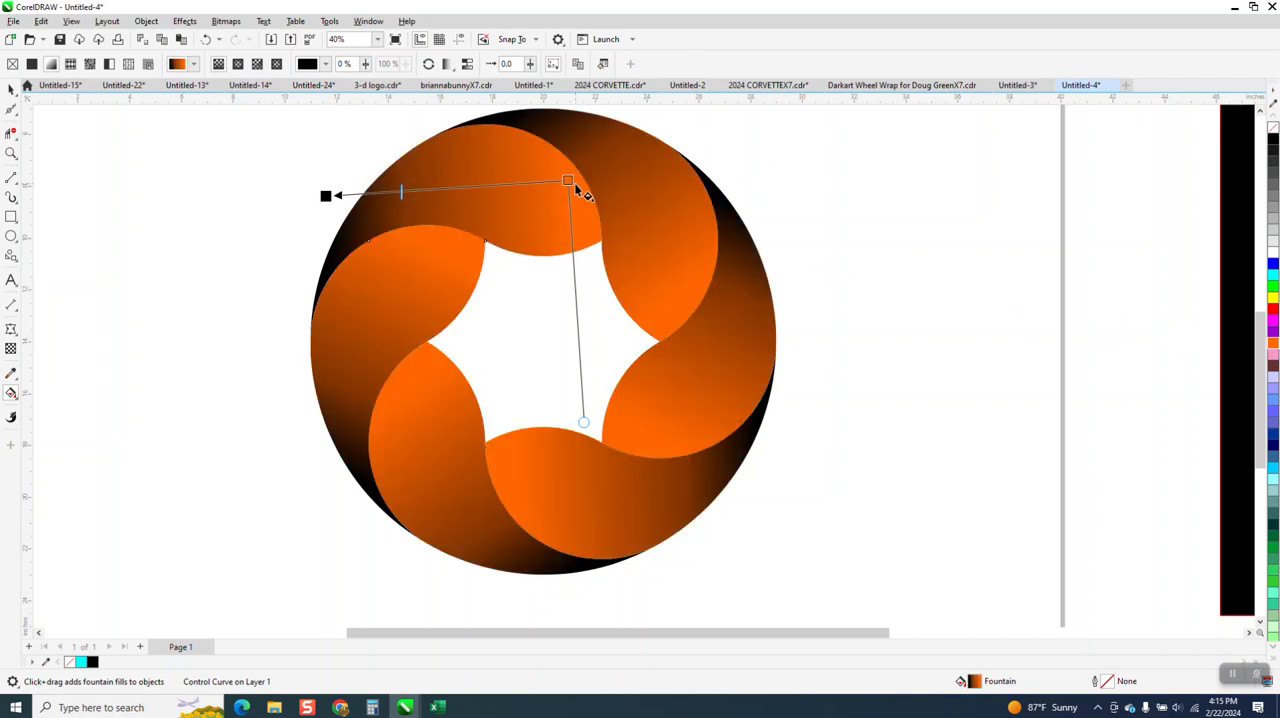
scroll(555, 330, "down", 1)
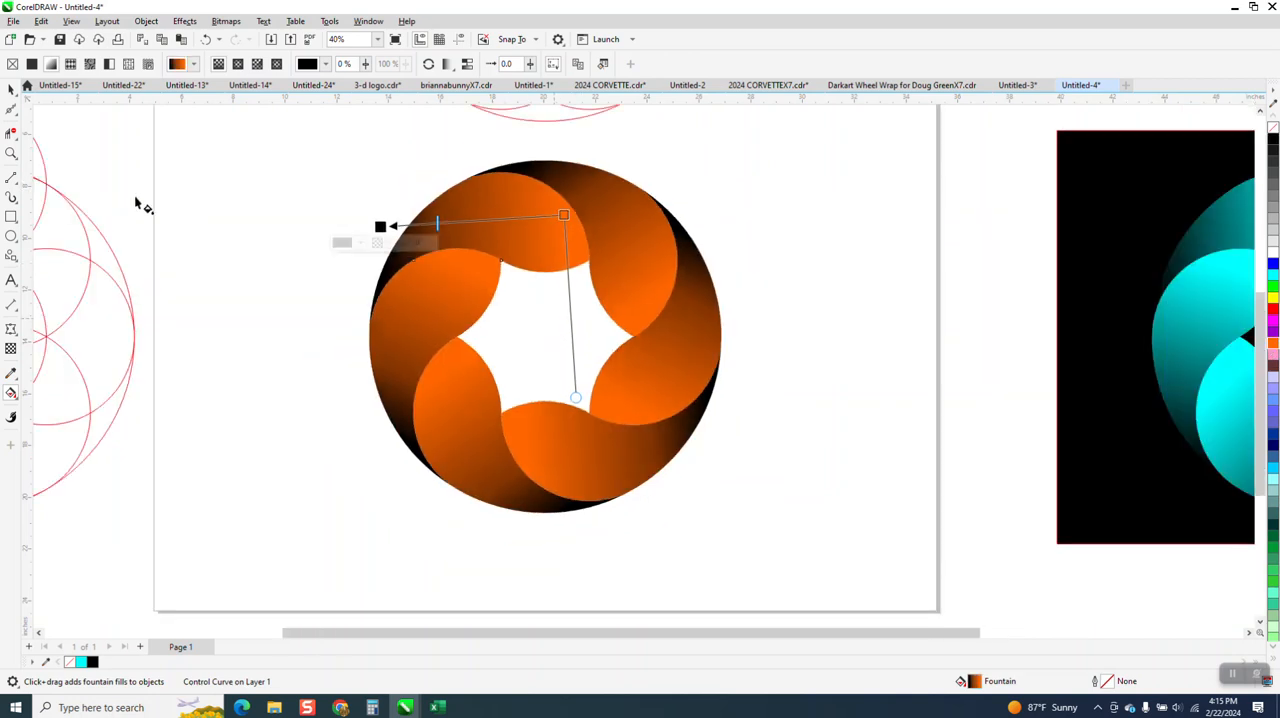
key("space")
left_click(337, 177)
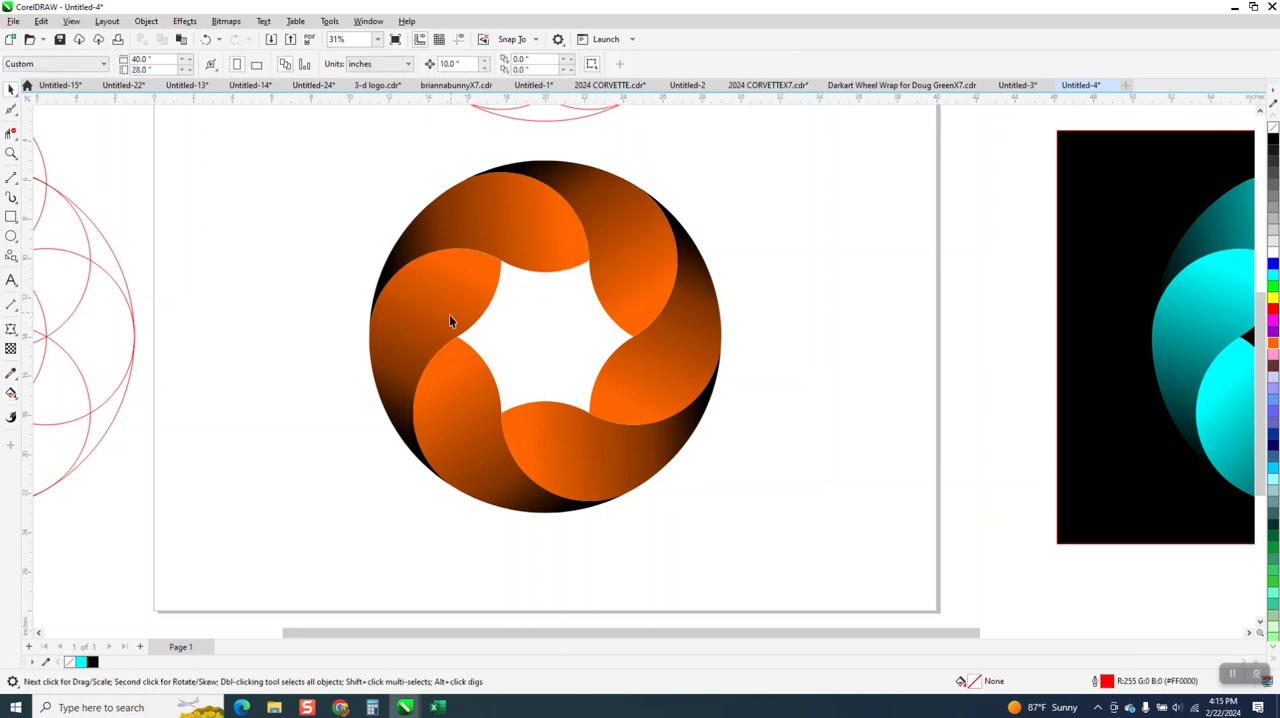
scroll(424, 354, "down", 2)
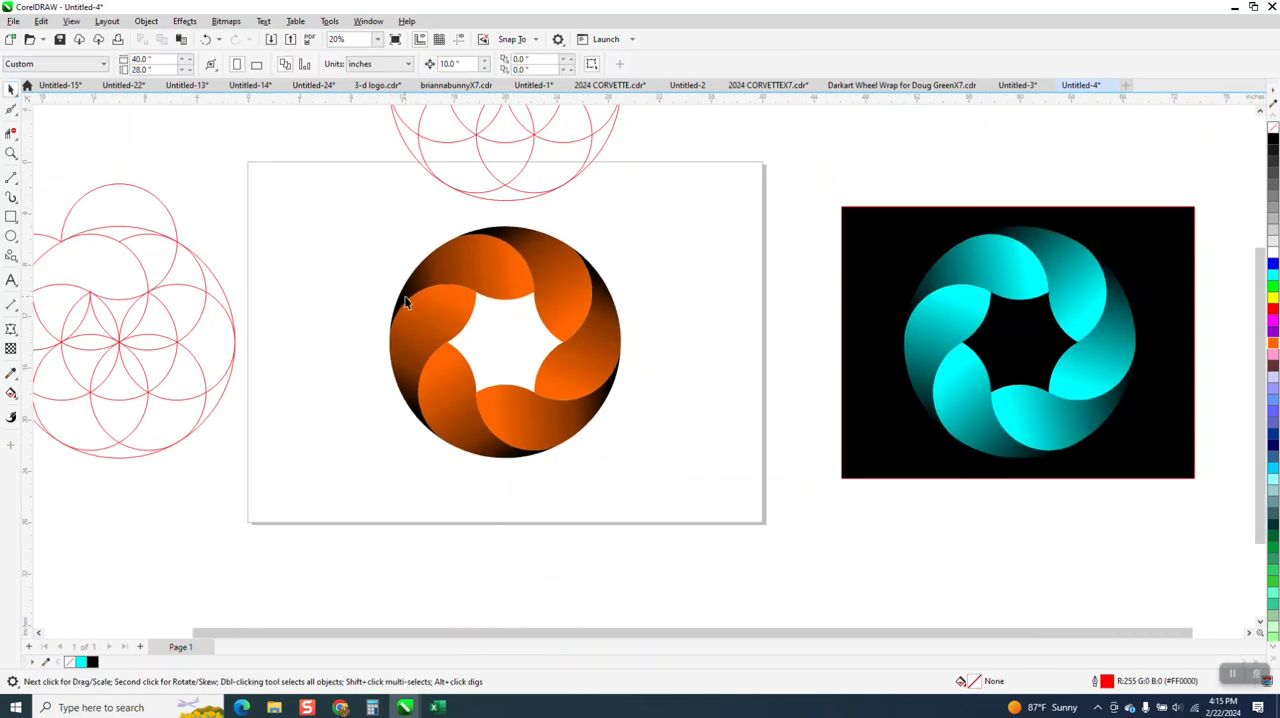